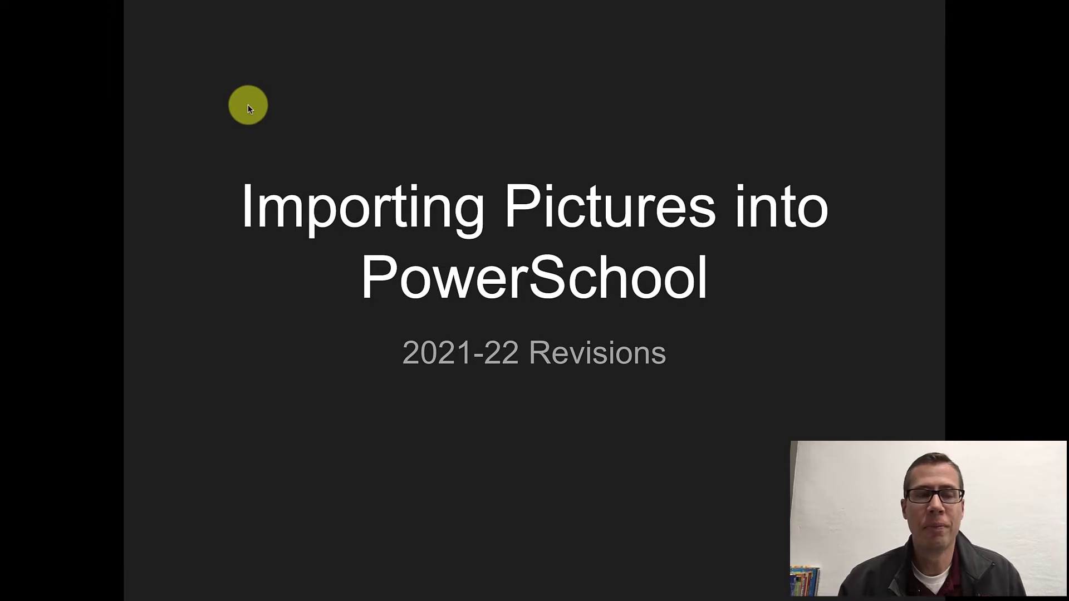
# Exit the full-screen title slide and switch to the Yearbook Digital Images folder in Google Drive
pyautogui.hotkey('ctrl', 'Up')
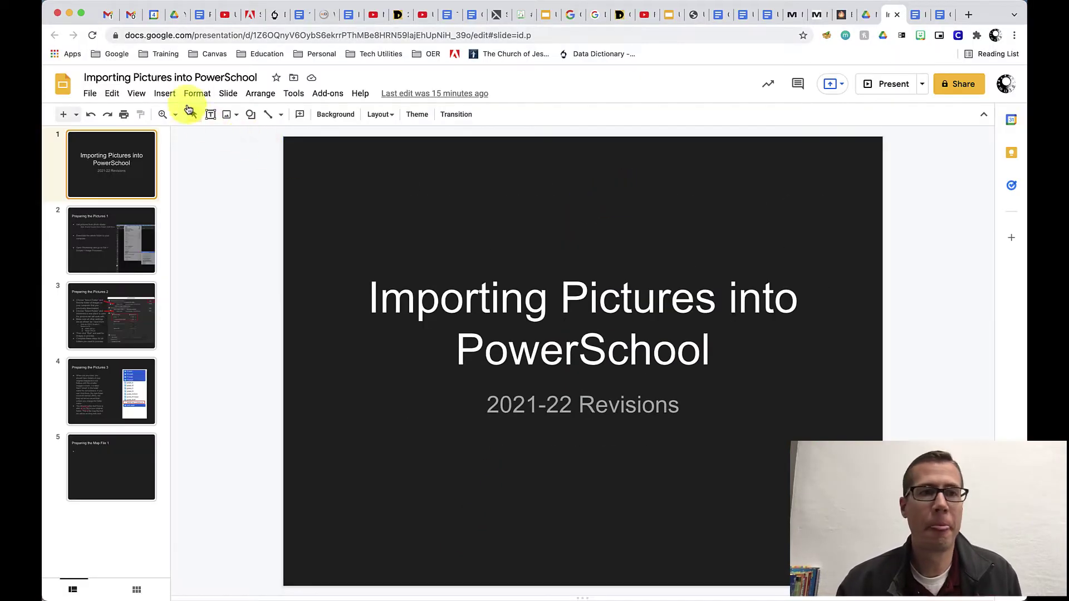
pyautogui.click(170, 16)
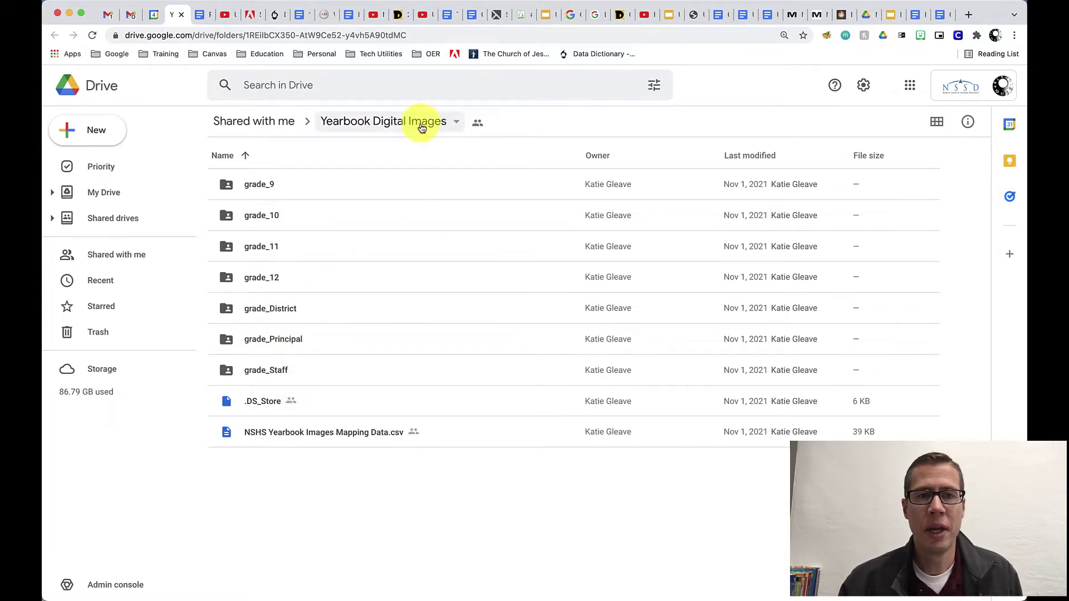
# Download the whole Yearbook Digital Images Drive folder as a 952 MB zip to the desktop
pyautogui.click(457, 125)
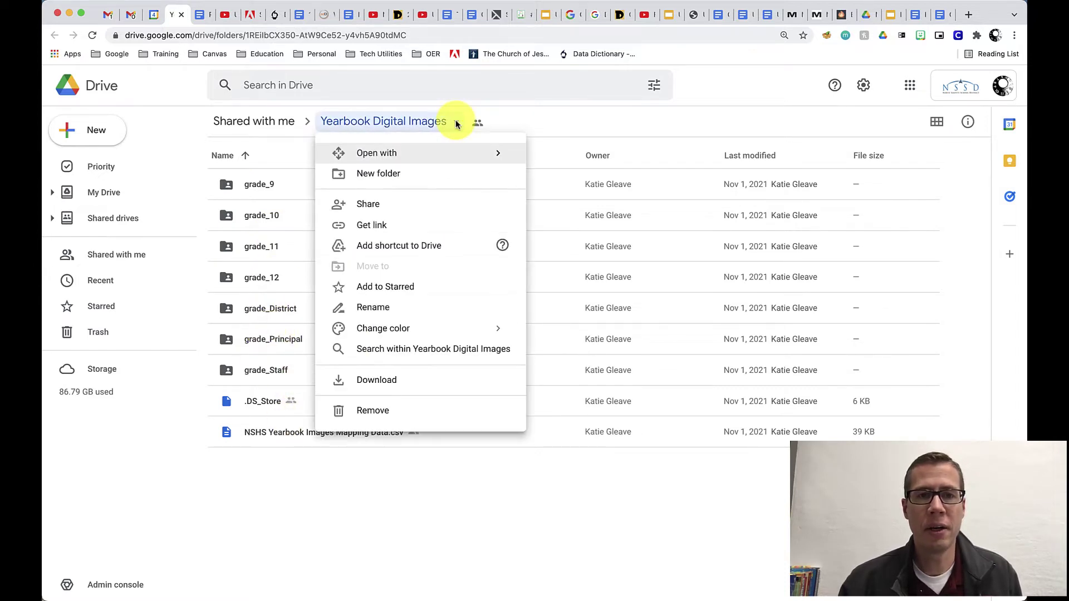
pyautogui.click(382, 383)
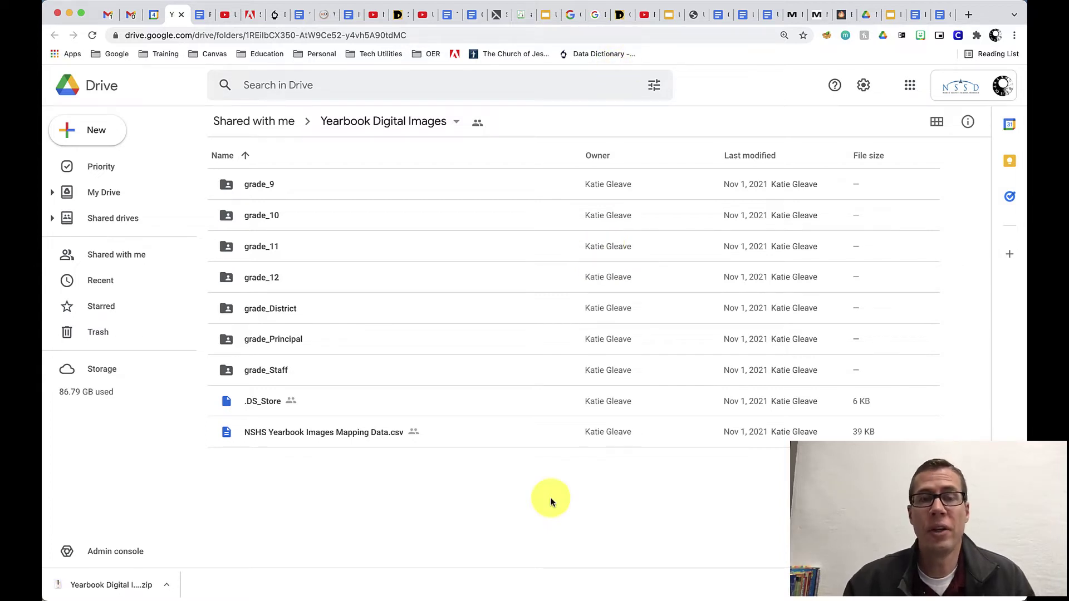
pyautogui.press('F11')
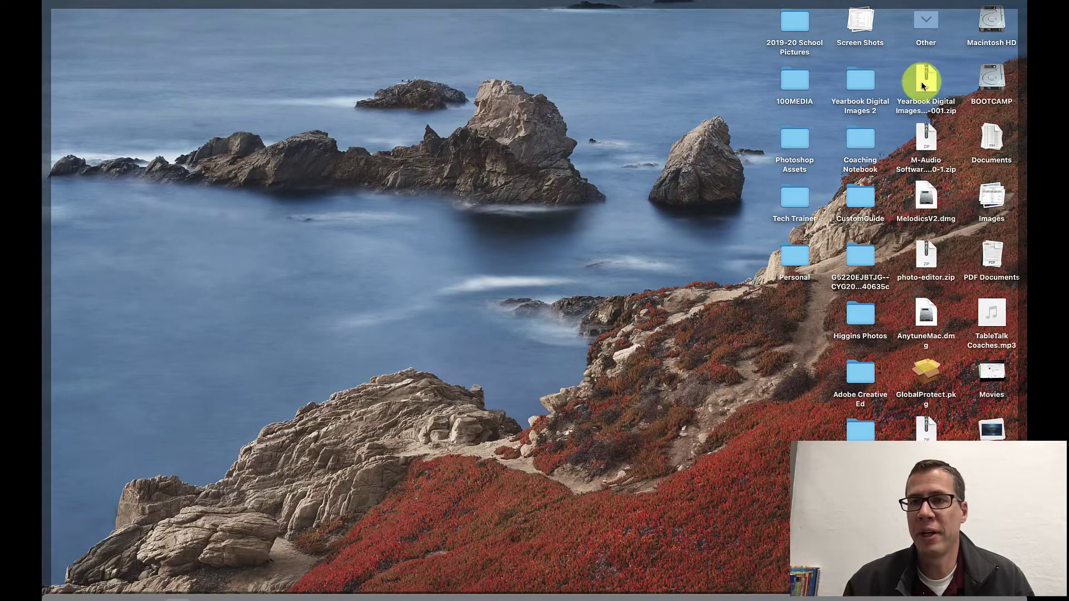
# Unzip the yearbook archive on the desktop and open the extracted Yearbook Digital Images folder
pyautogui.doubleClick(923, 85)
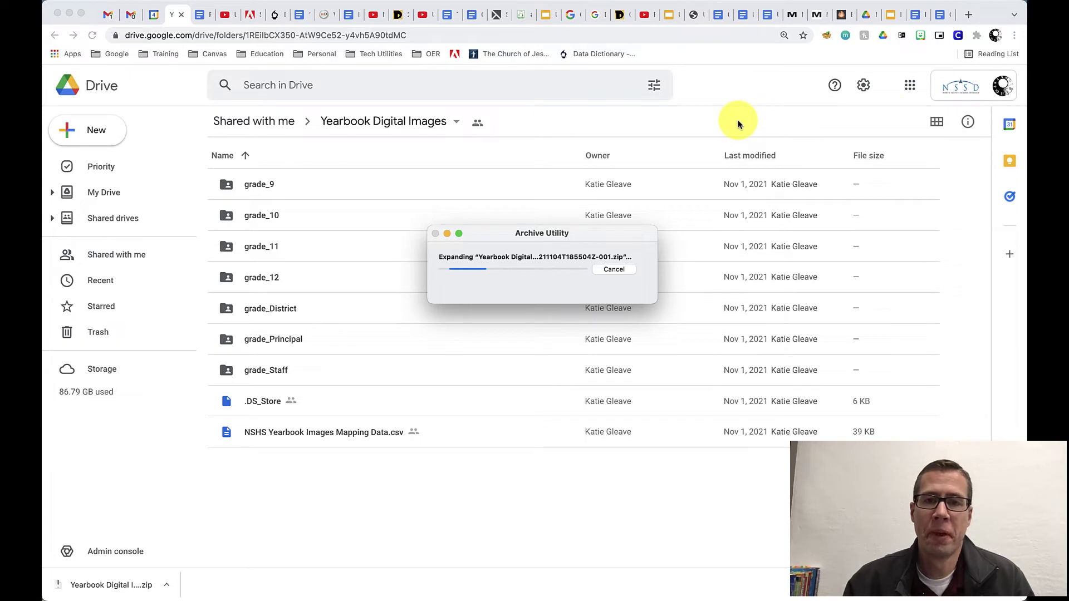
pyautogui.moveTo(45, 590)
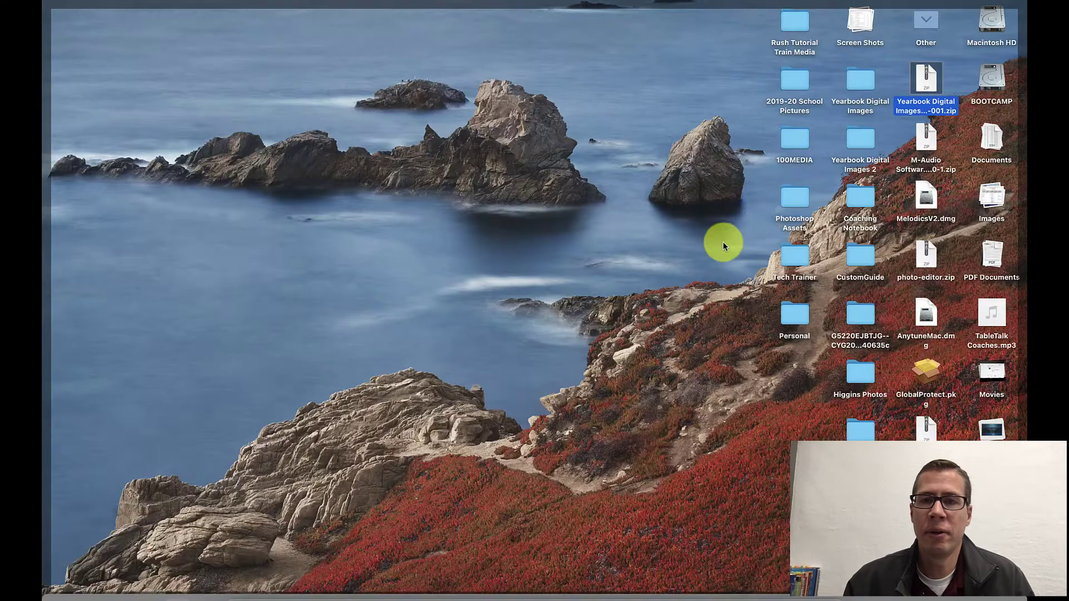
pyautogui.click(861, 81)
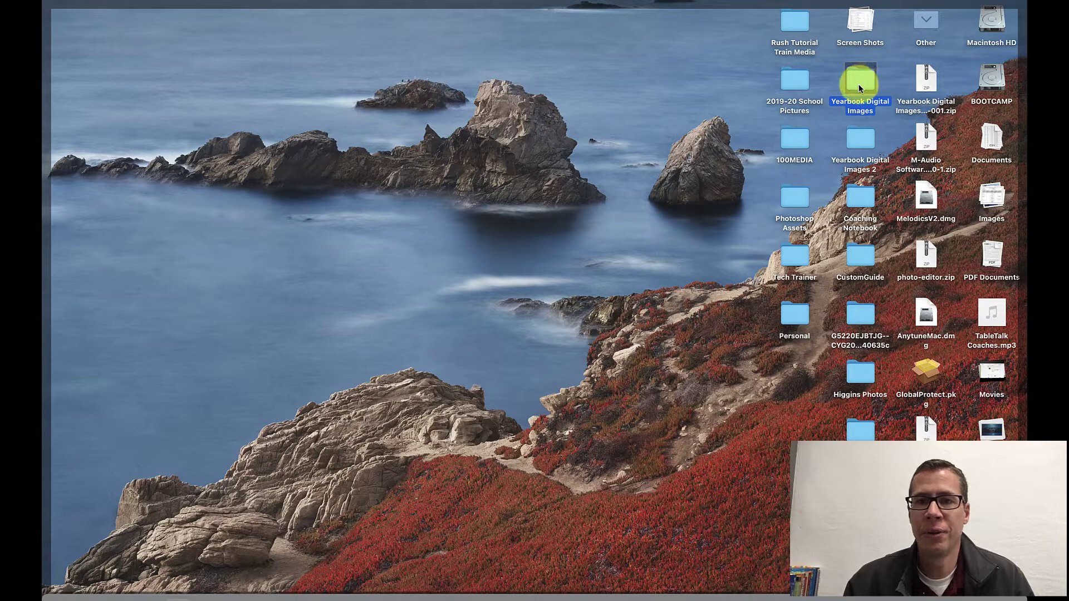
pyautogui.doubleClick(861, 82)
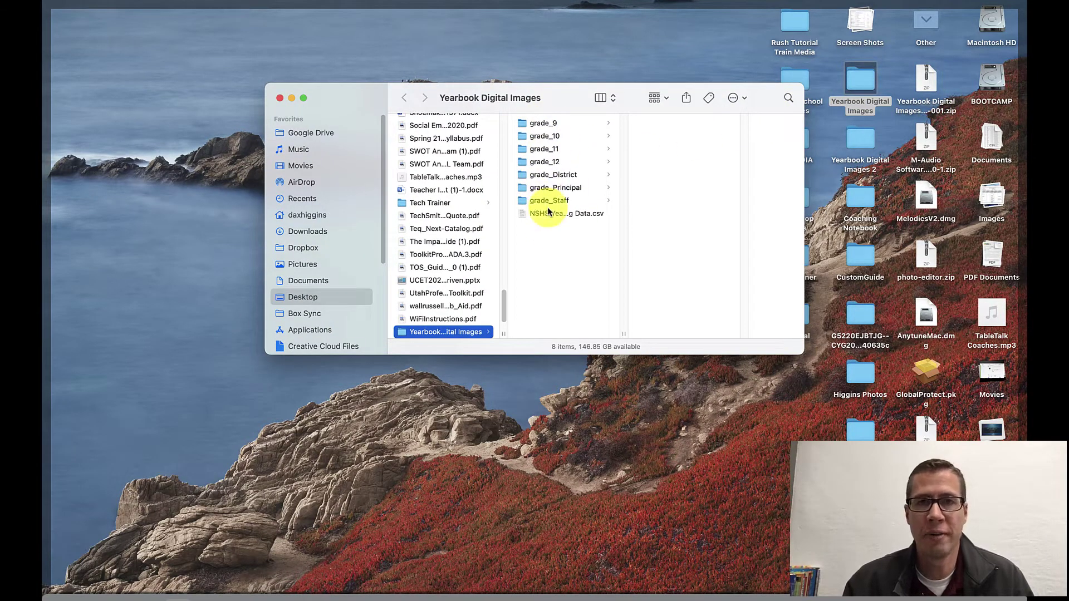
# Browse the grade_9 and grade_10 folders, preview a grade_10 student photo, then return to grade_9
pyautogui.click(540, 126)
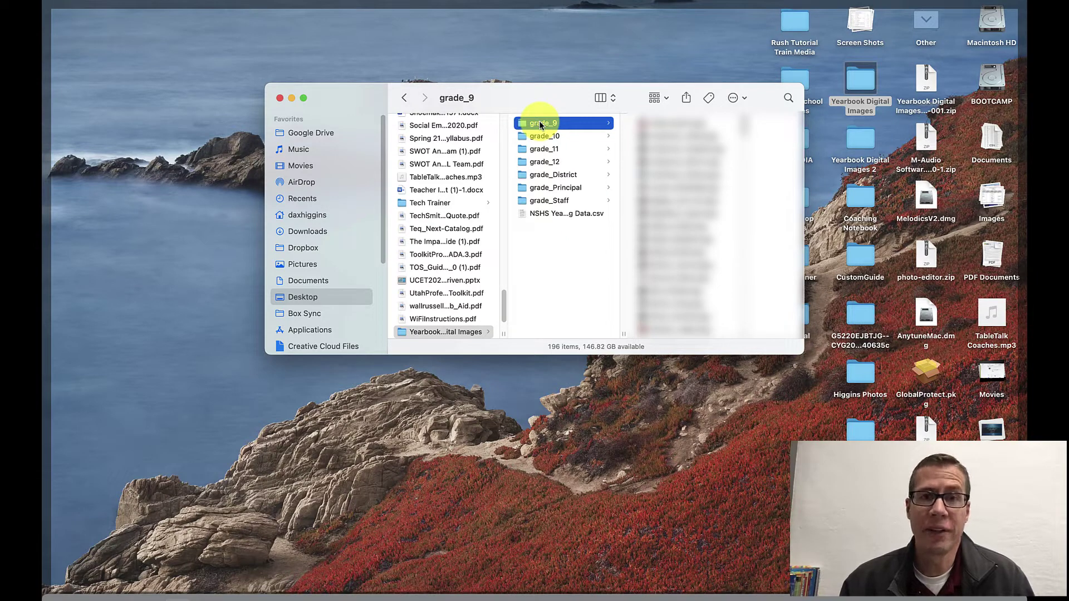
pyautogui.click(544, 136)
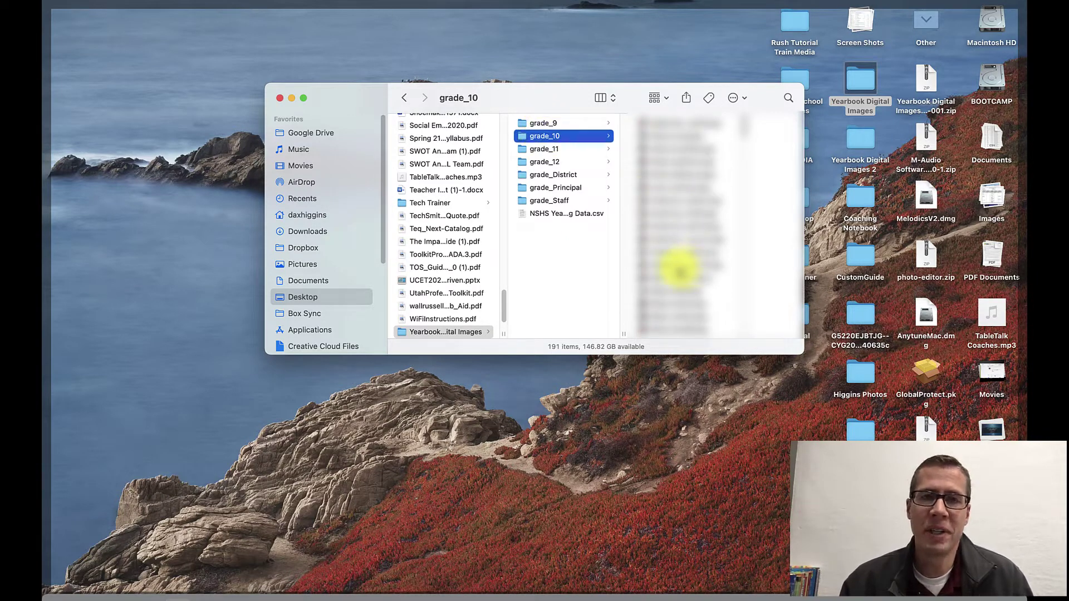
pyautogui.scroll(-3, 679, 270)
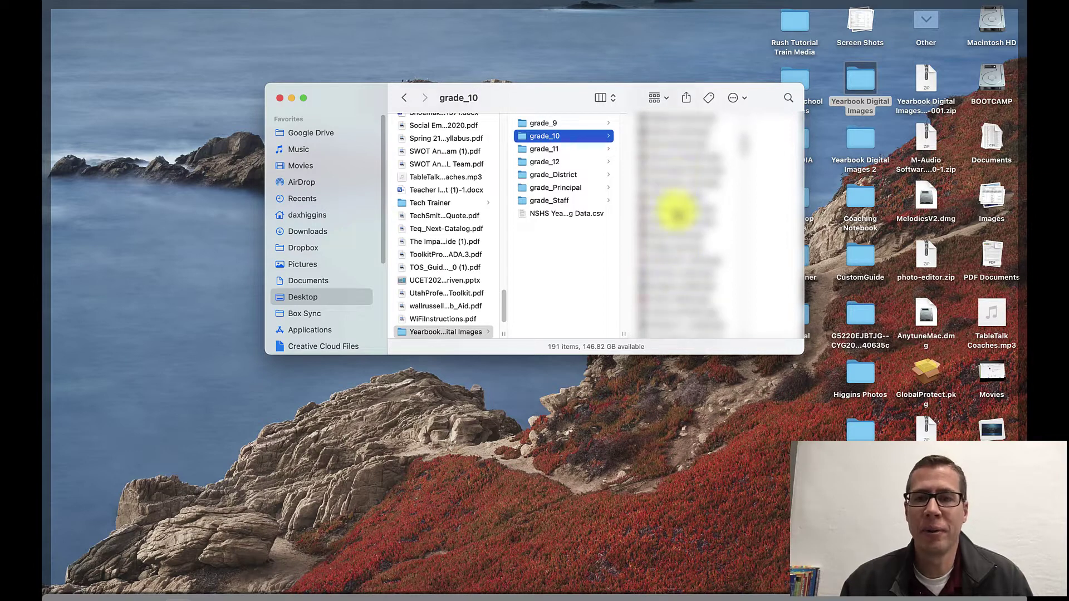
pyautogui.scroll(-2, 668, 281)
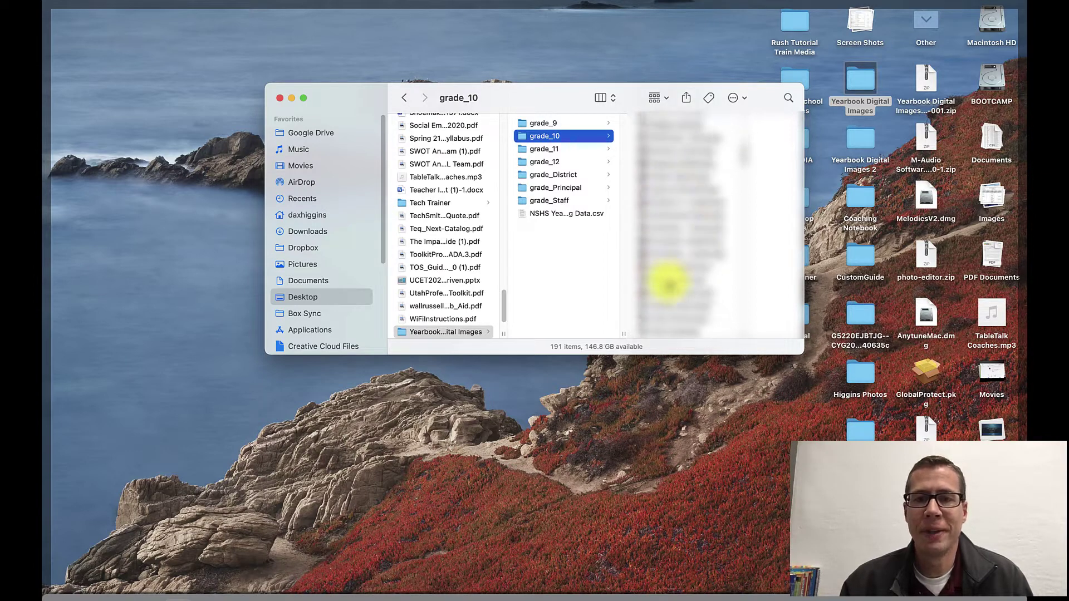
pyautogui.scroll(-2, 668, 283)
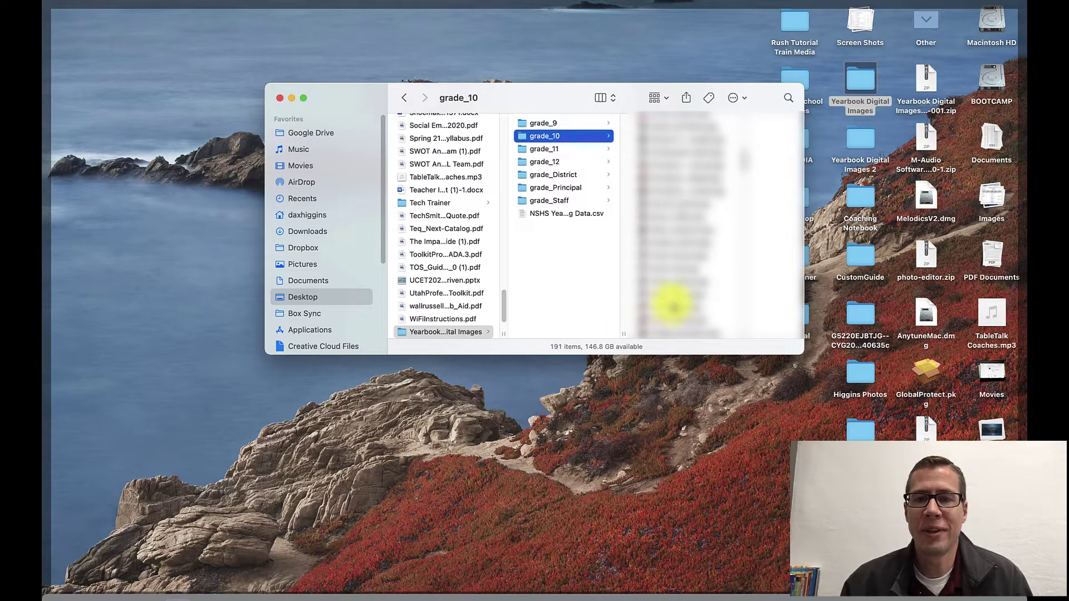
pyautogui.click(662, 156)
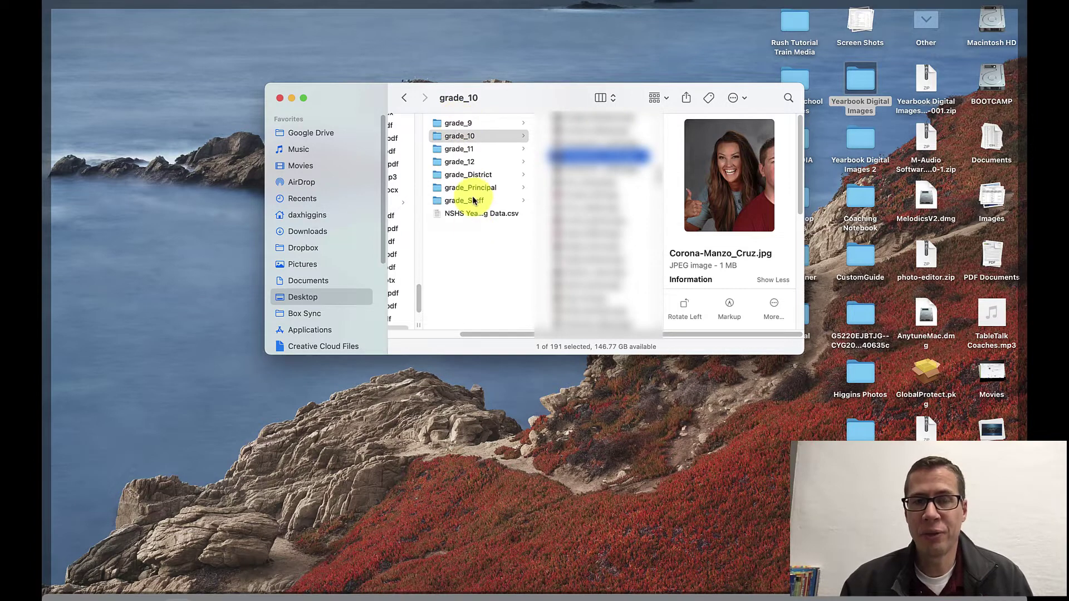
pyautogui.click(456, 123)
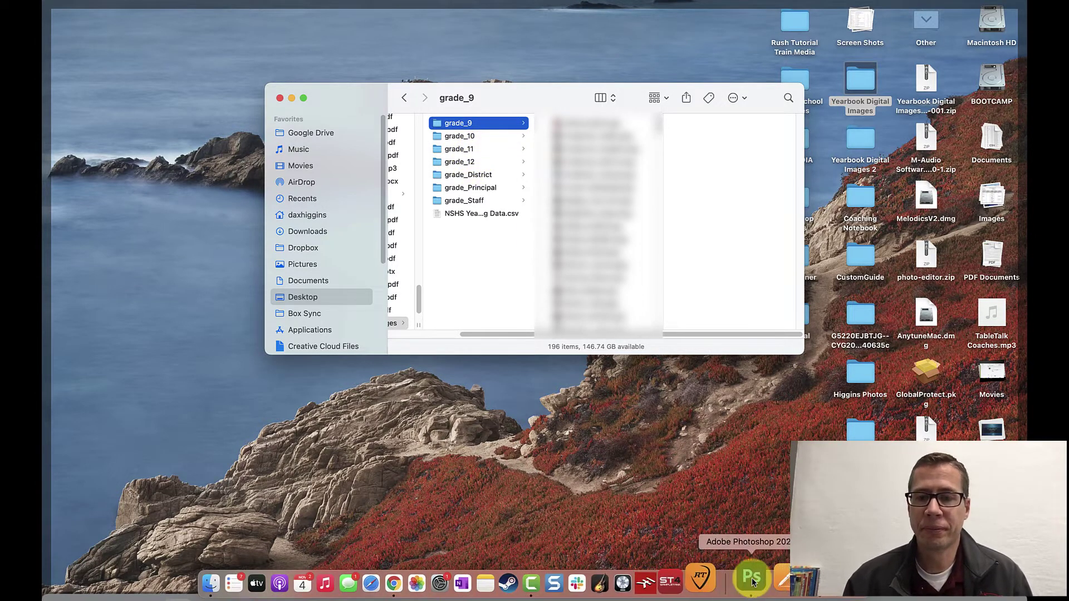
# Bring Photoshop forward and launch File > Scripts > Image Processor
pyautogui.click(749, 578)
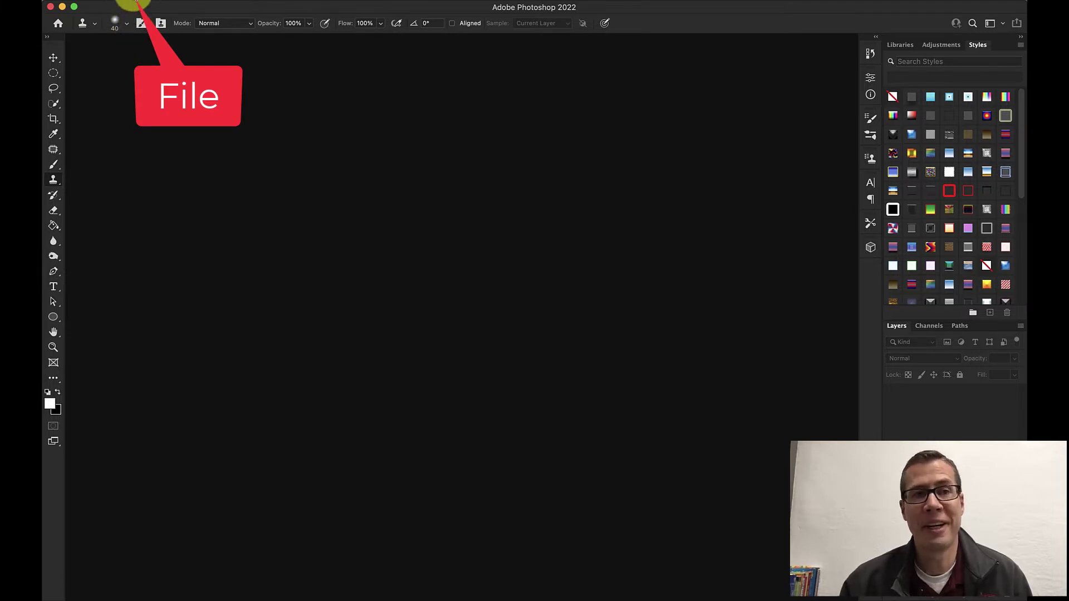
pyautogui.click(133, 1)
pyautogui.moveTo(197, 270)
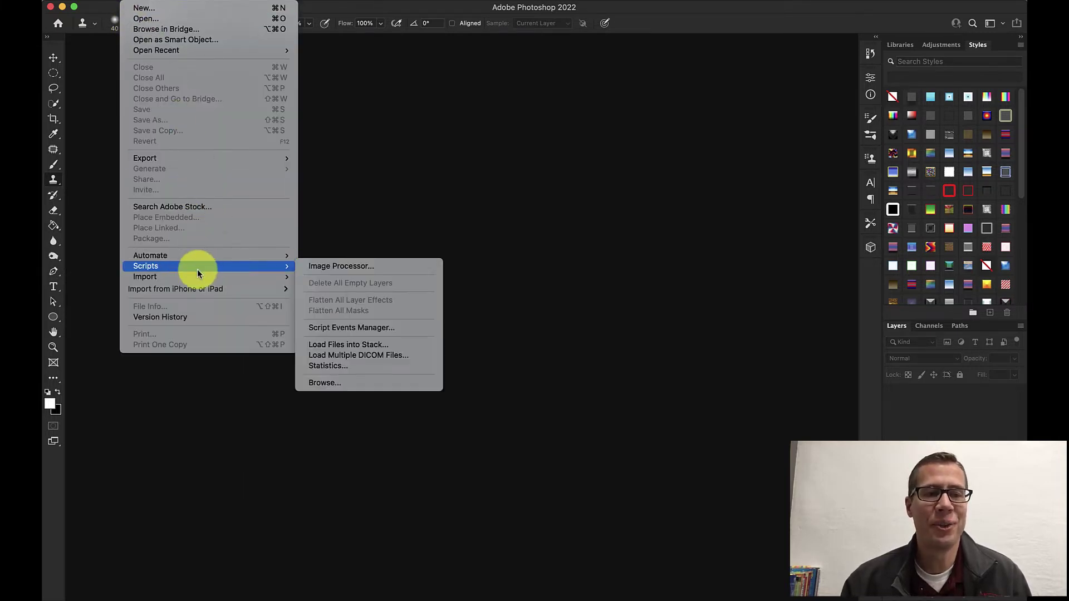
pyautogui.click(326, 267)
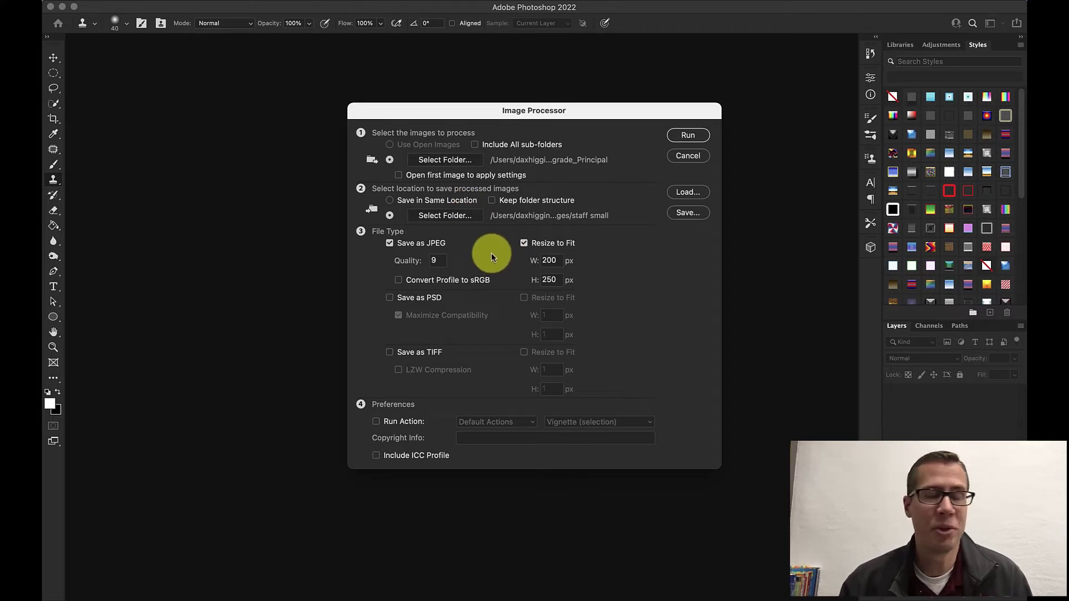
# Choose grade_9 as the Image Processor's source folder
pyautogui.click(439, 161)
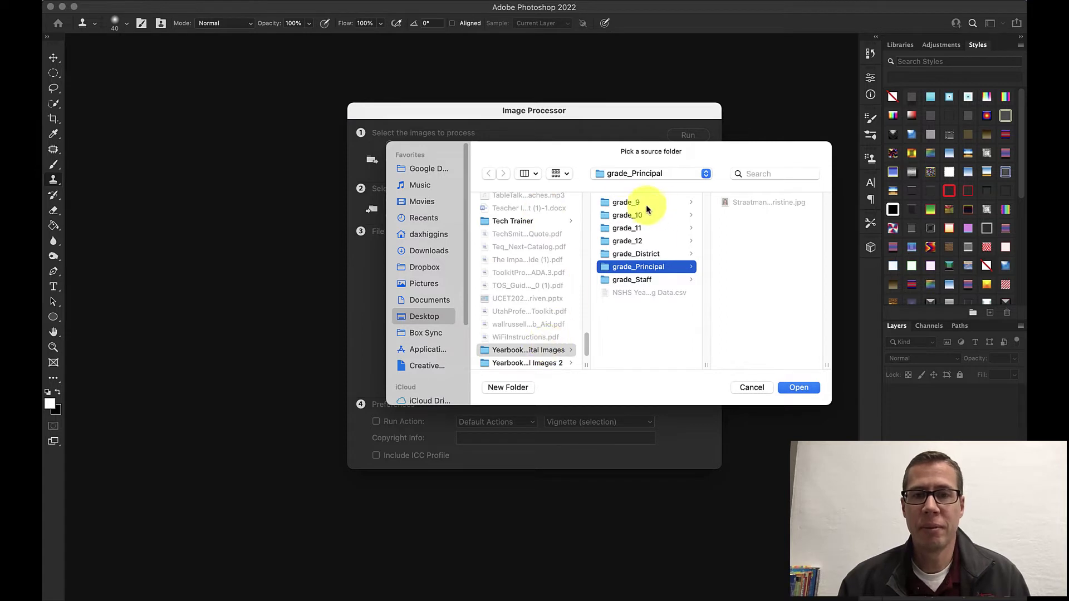
pyautogui.click(626, 204)
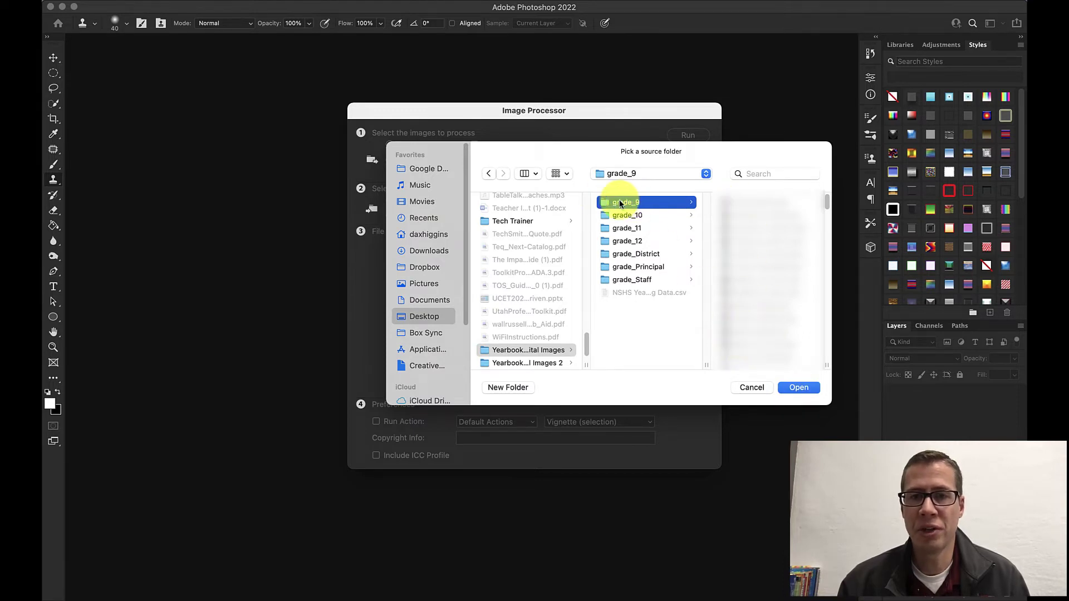
pyautogui.click(798, 388)
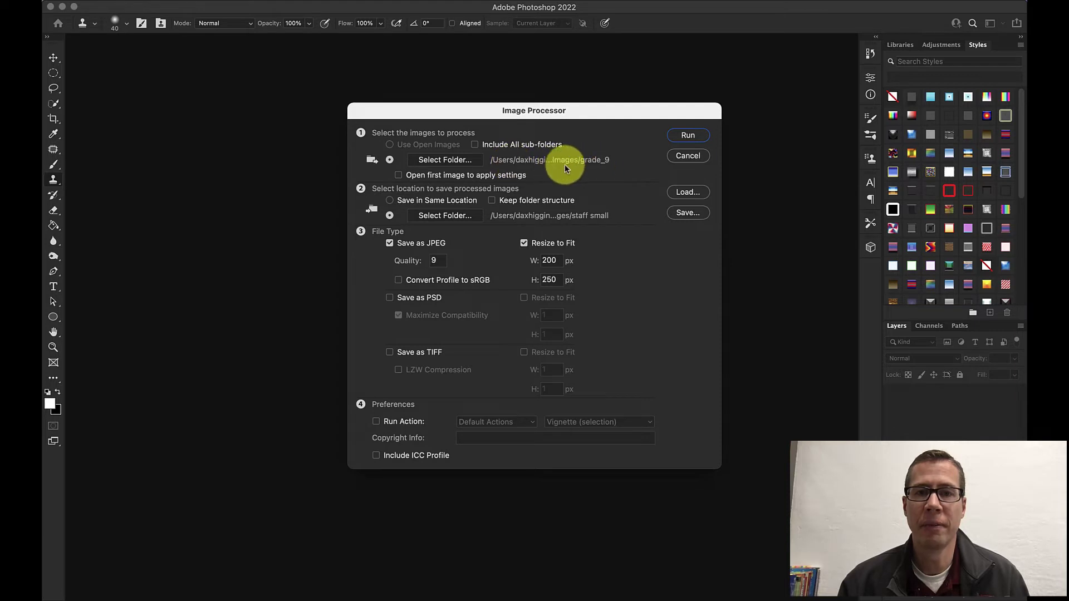
# Create a new '9 small' folder as the destination for processed images
pyautogui.click(448, 218)
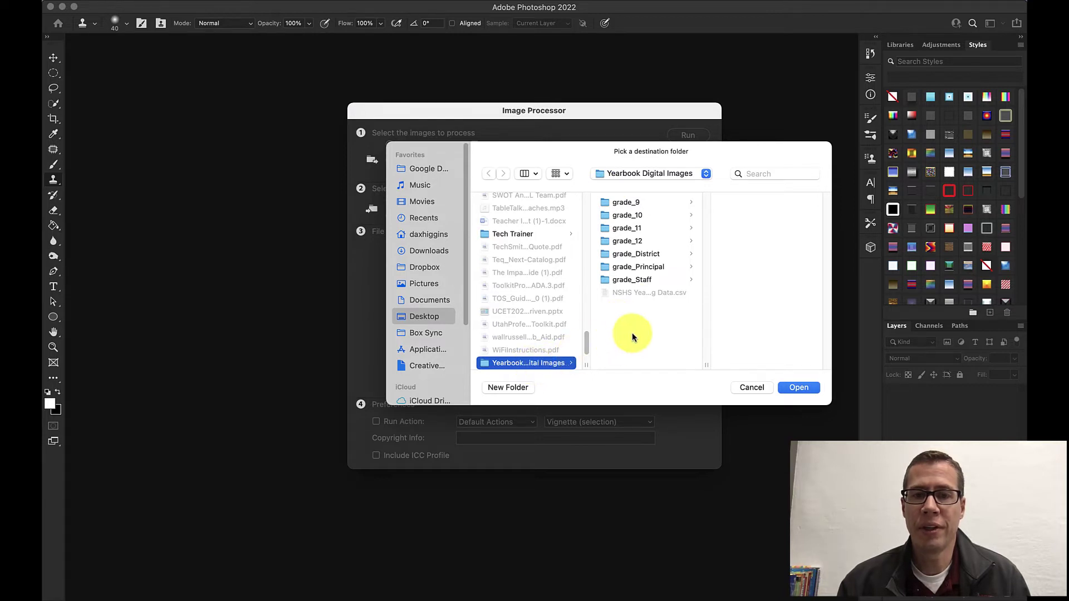
pyautogui.click(519, 388)
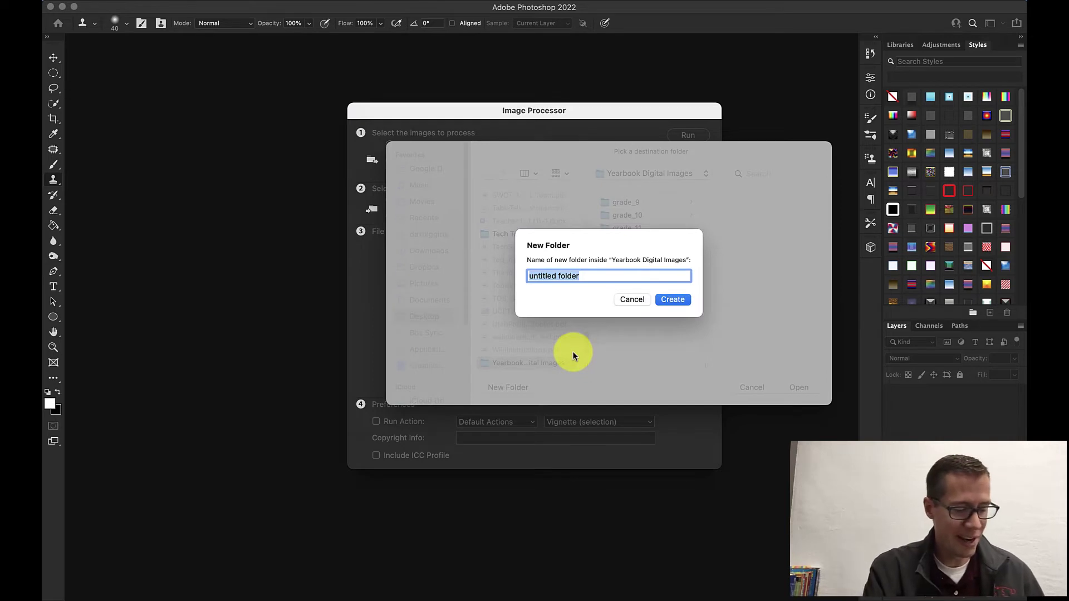
pyautogui.write('9 small')
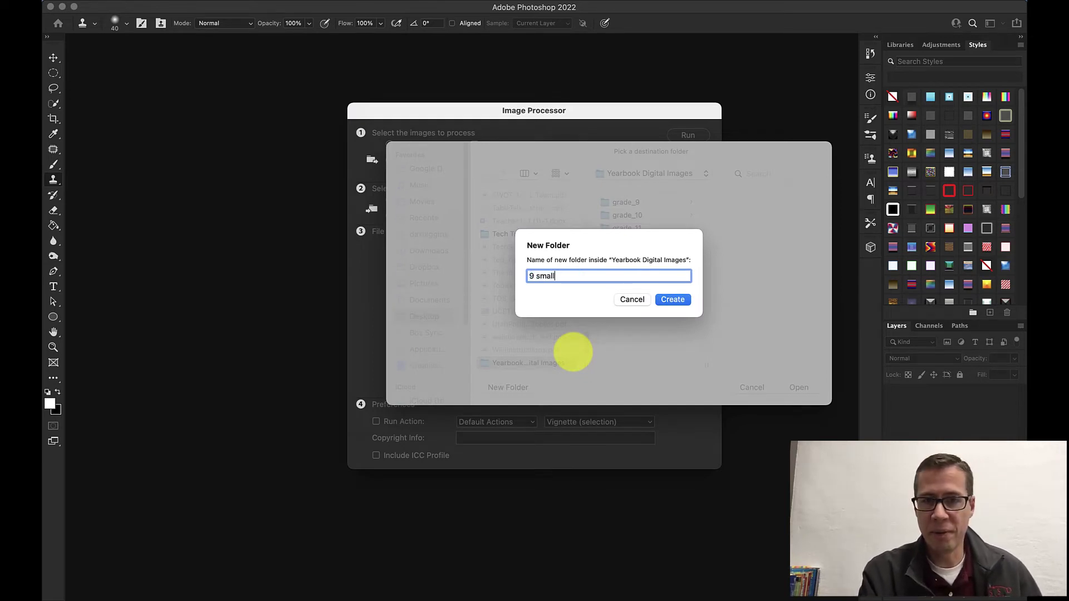
pyautogui.click(673, 304)
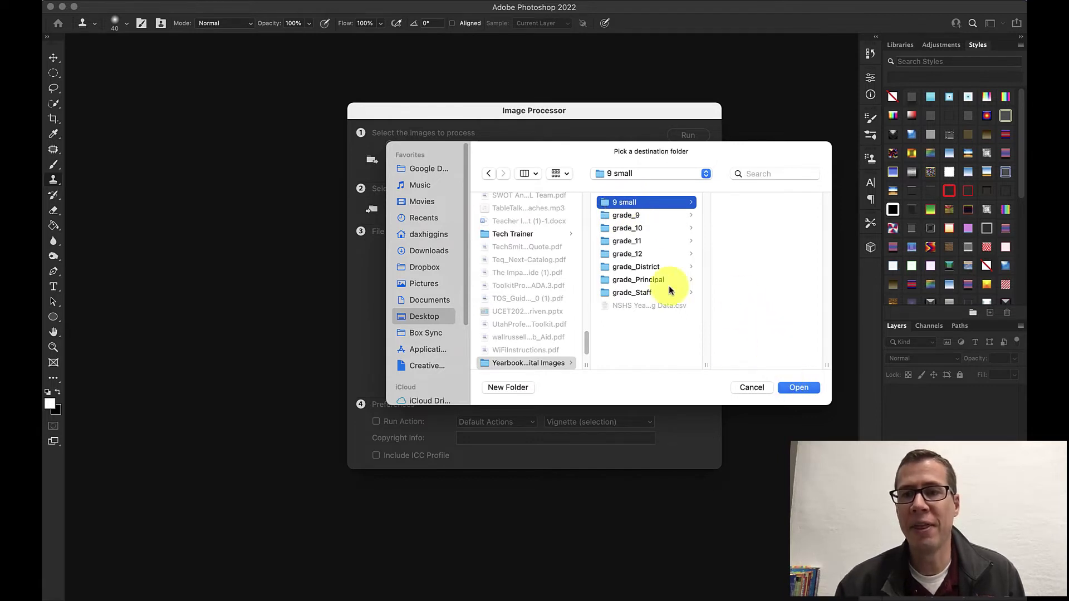
# Save to 9 small as quality 8 JPEGs with sRGB conversion at 200×250, and run
pyautogui.click(798, 388)
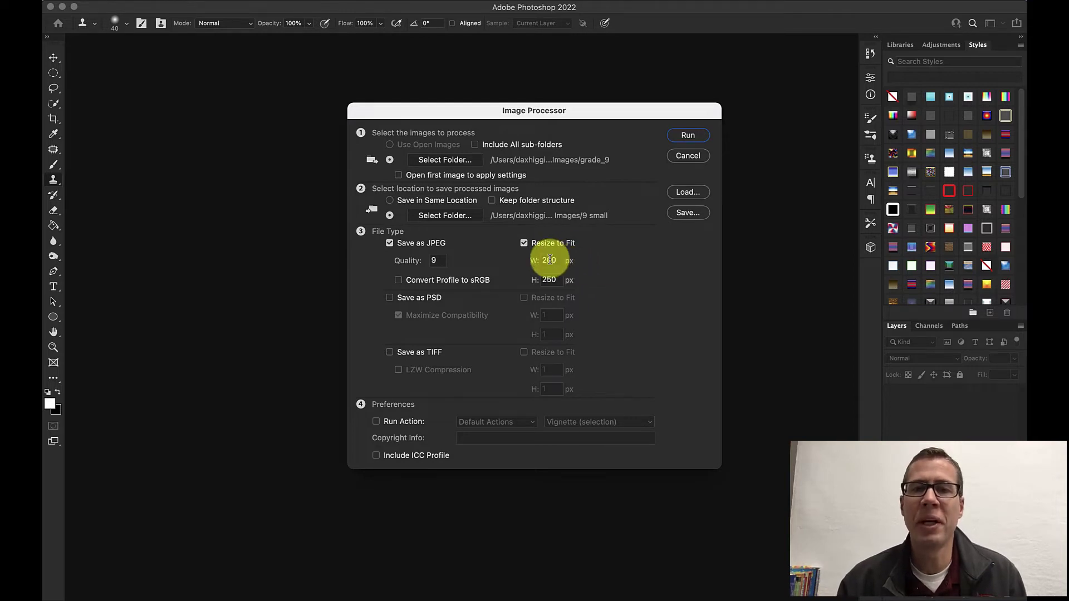
pyautogui.doubleClick(441, 260)
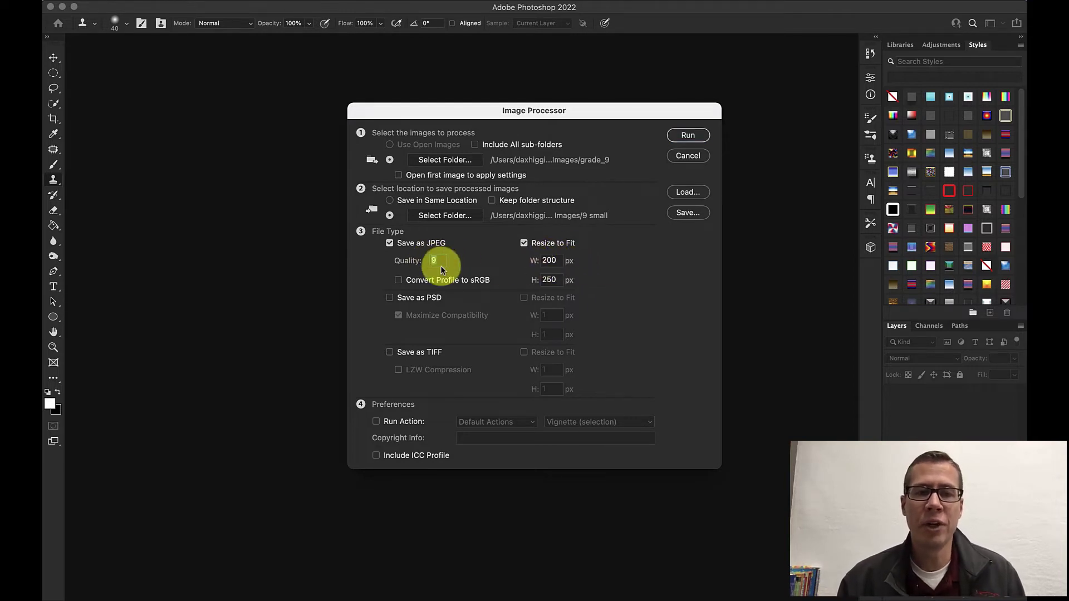
pyautogui.write('8')
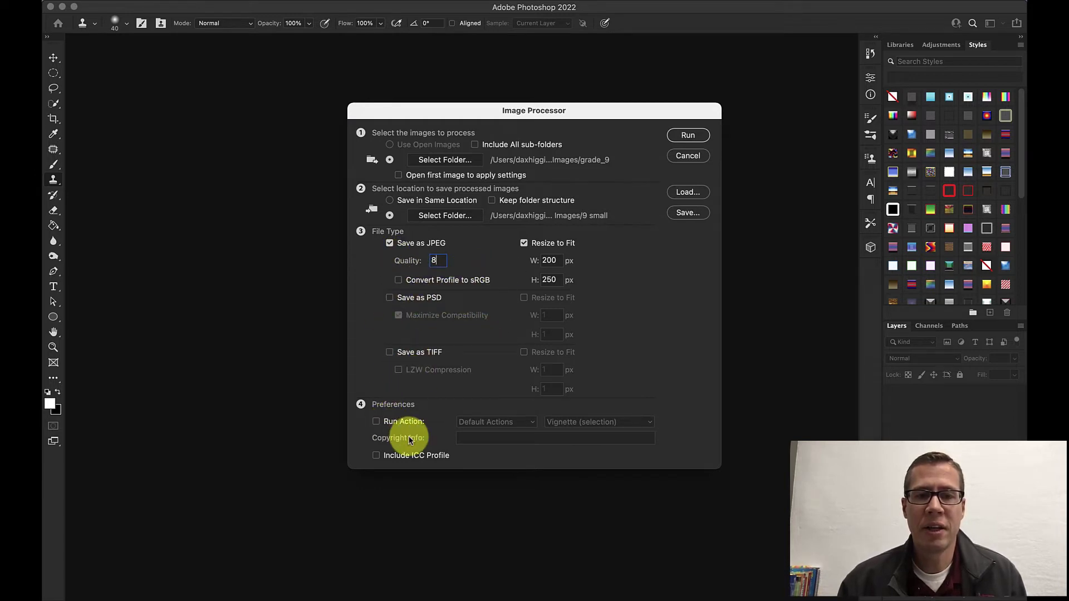
pyautogui.click(398, 280)
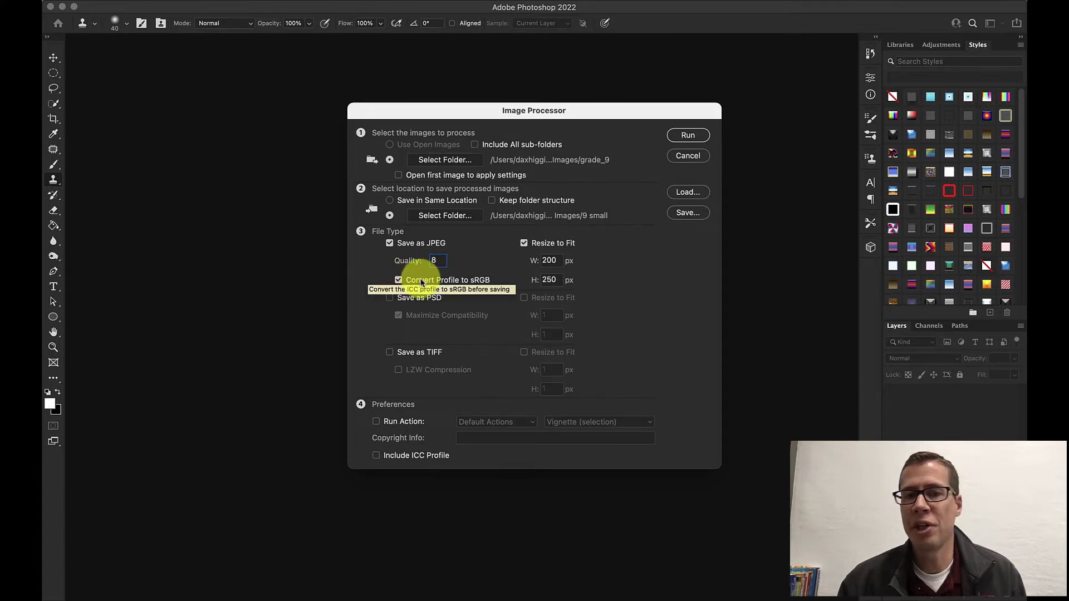
pyautogui.click(399, 280)
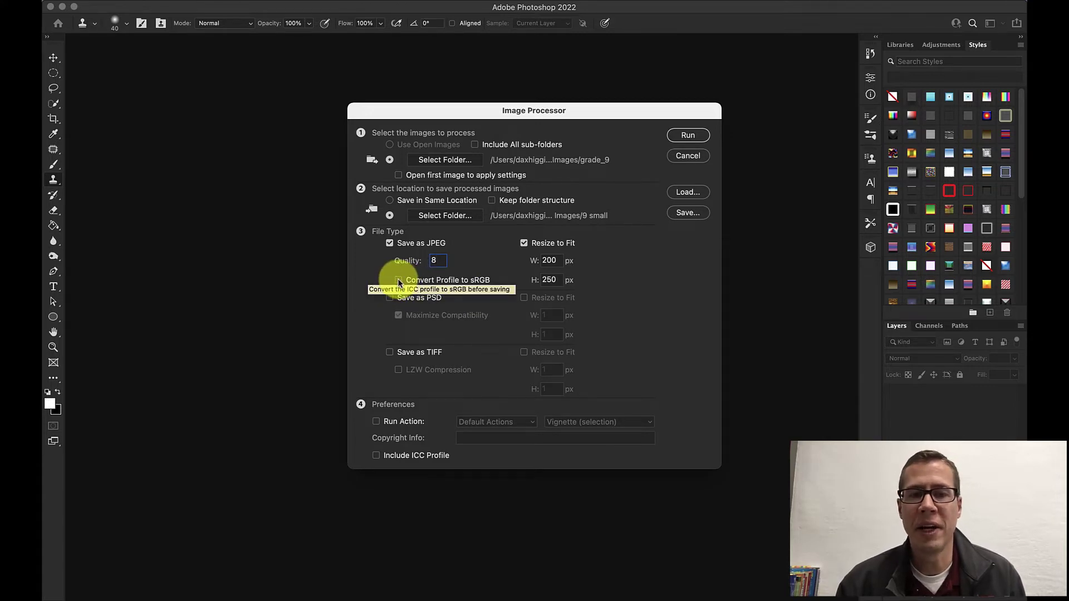
pyautogui.click(398, 280)
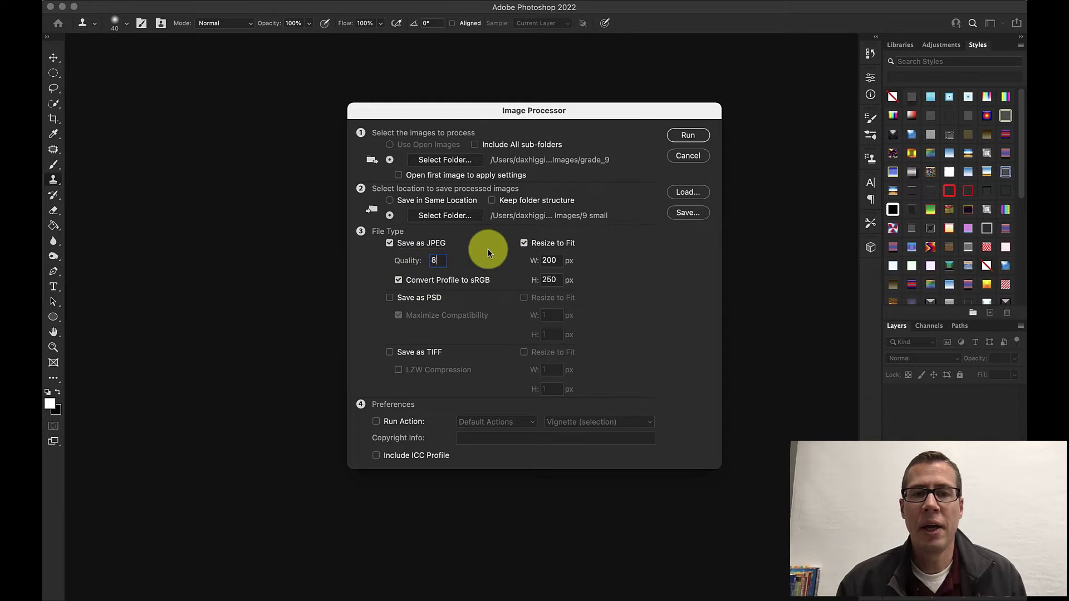
pyautogui.click(684, 139)
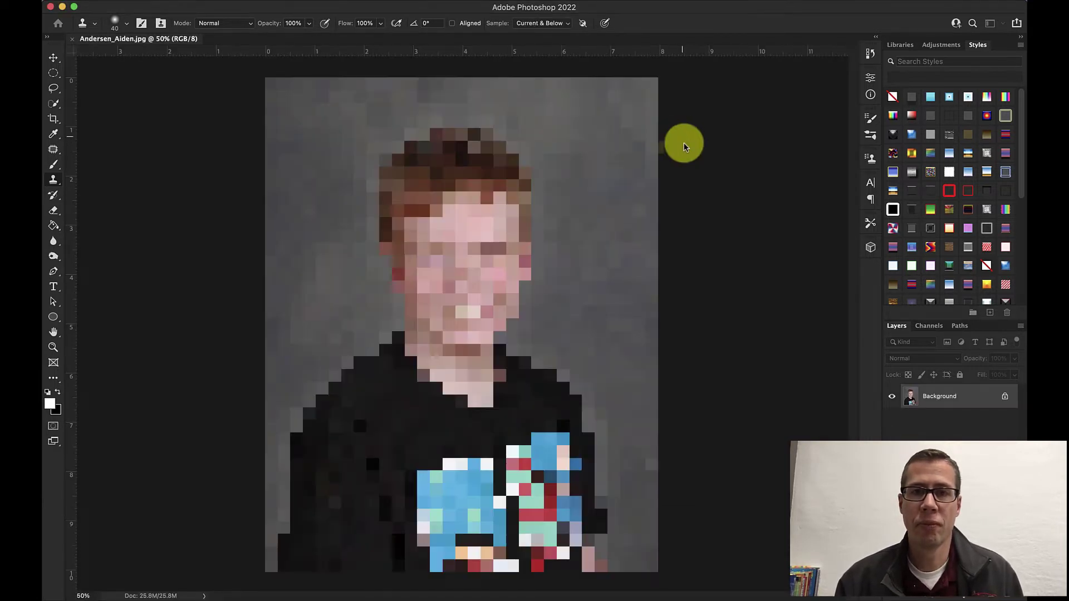
pyautogui.click(626, 1)
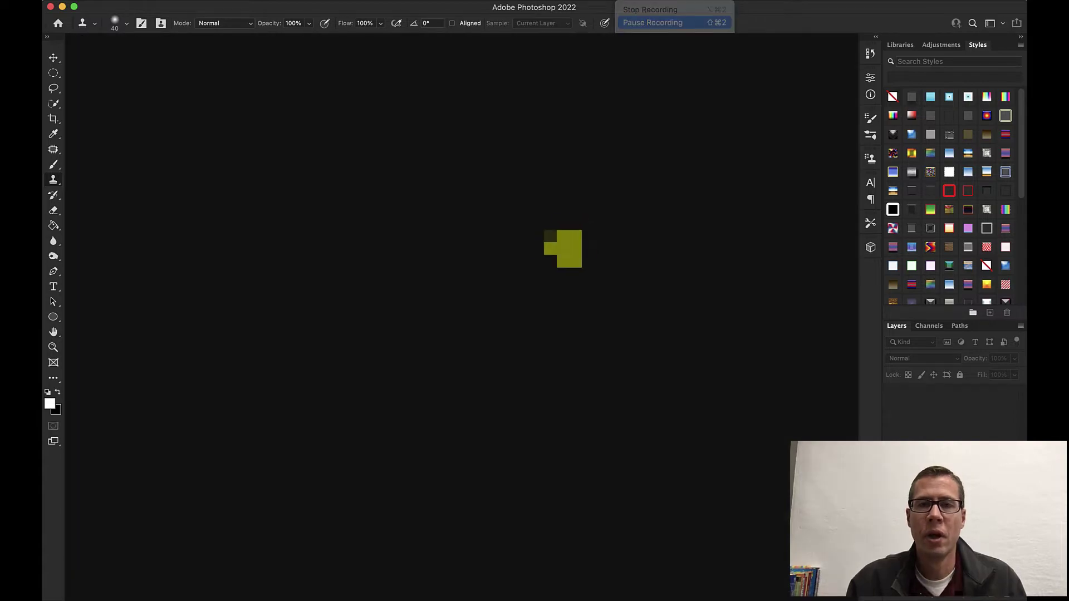
pyautogui.click(432, 218)
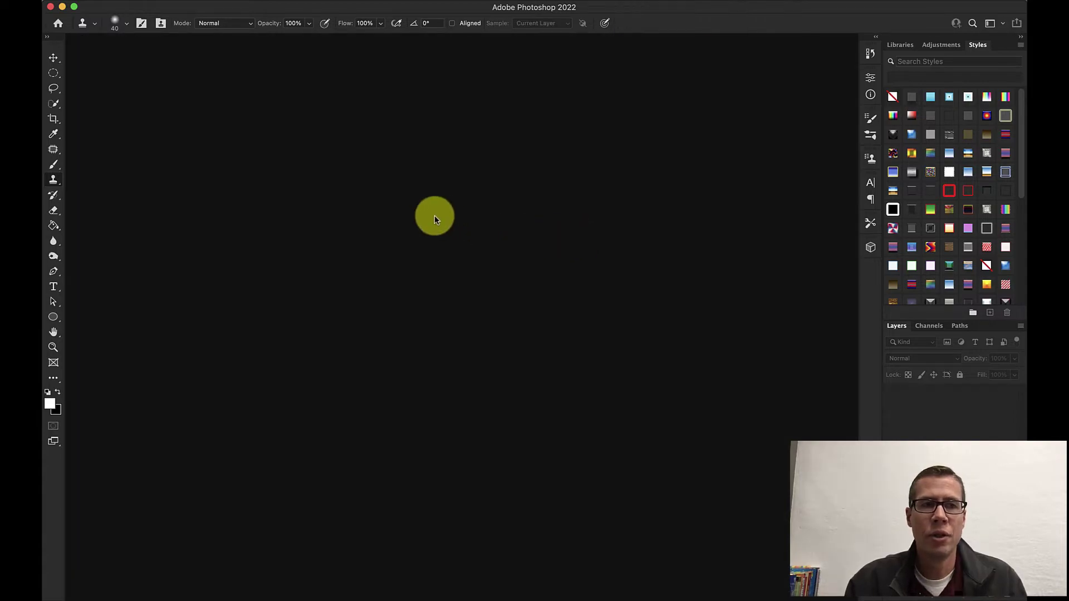
# Bring up the Yearbook Digital Images 2 window and check the 9, 10, 11 and 12 small folders
pyautogui.hotkey('ctrl', 'Up')
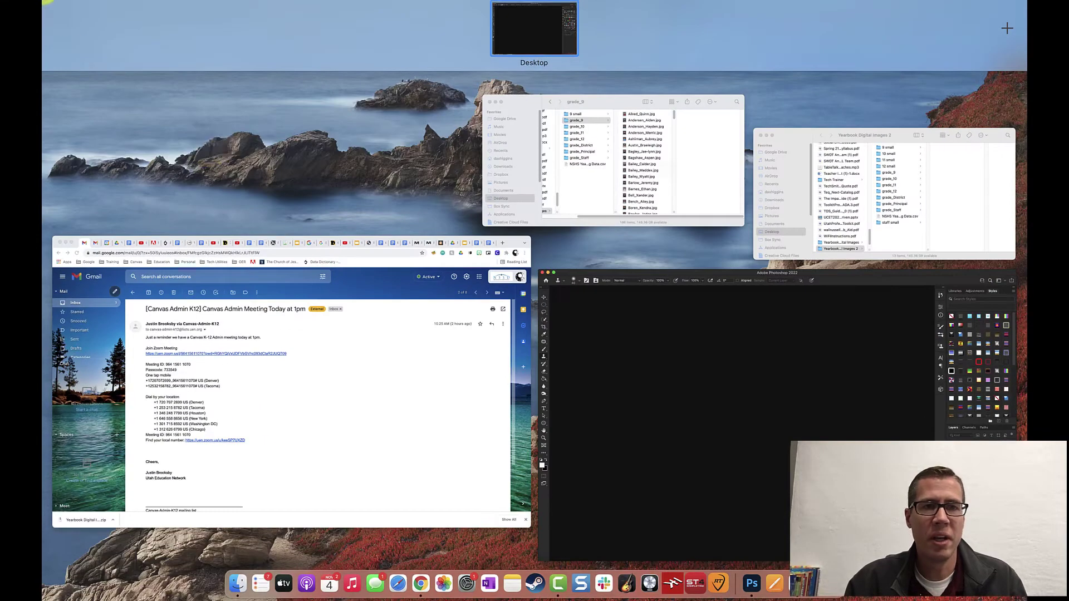
pyautogui.click(889, 222)
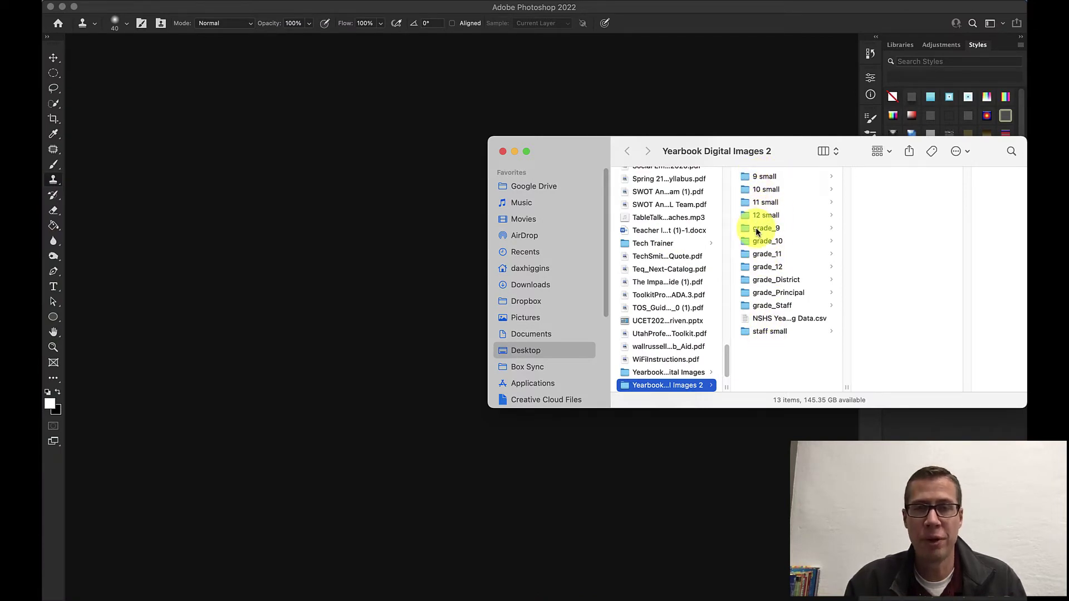
pyautogui.click(772, 179)
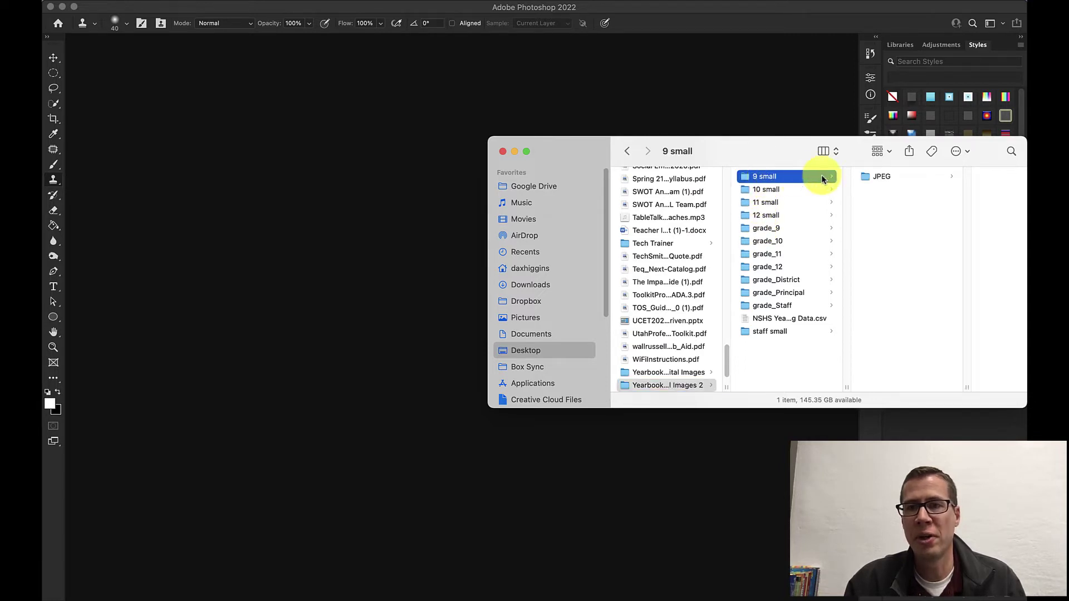
pyautogui.click(869, 177)
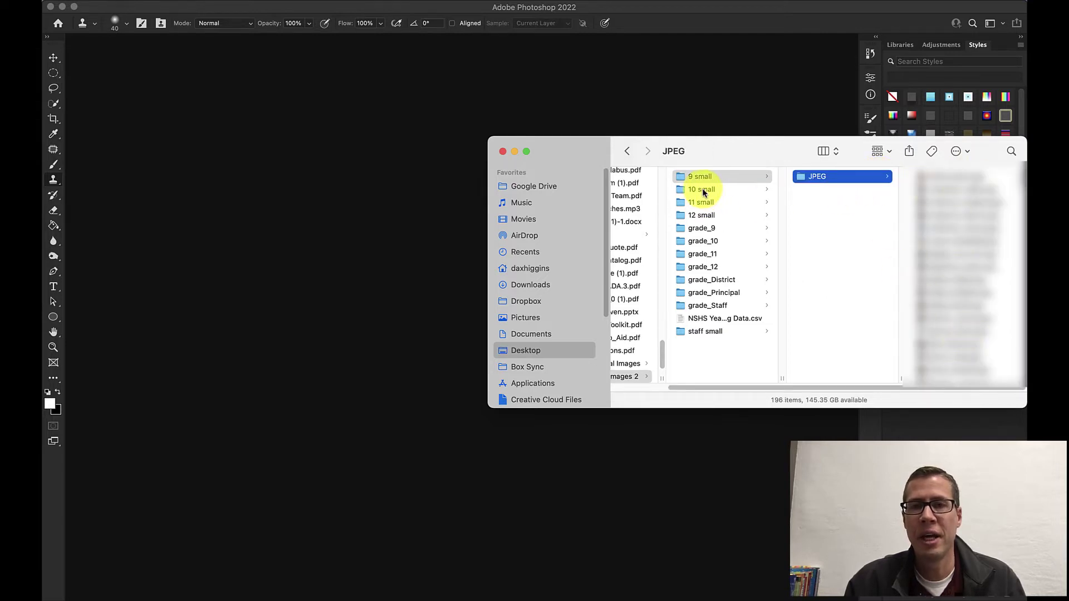
pyautogui.click(704, 191)
pyautogui.click(704, 203)
pyautogui.click(705, 216)
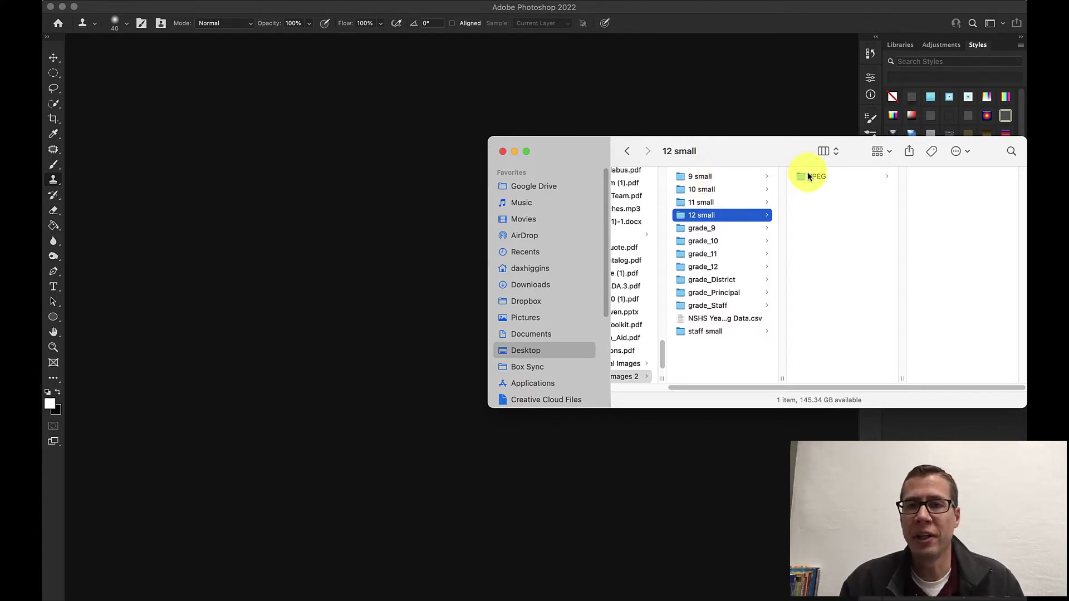
# Select all 196 photos in 9 small's JPEG folder and move them into 12 small's JPEG folder
pyautogui.click(700, 177)
pyautogui.click(807, 177)
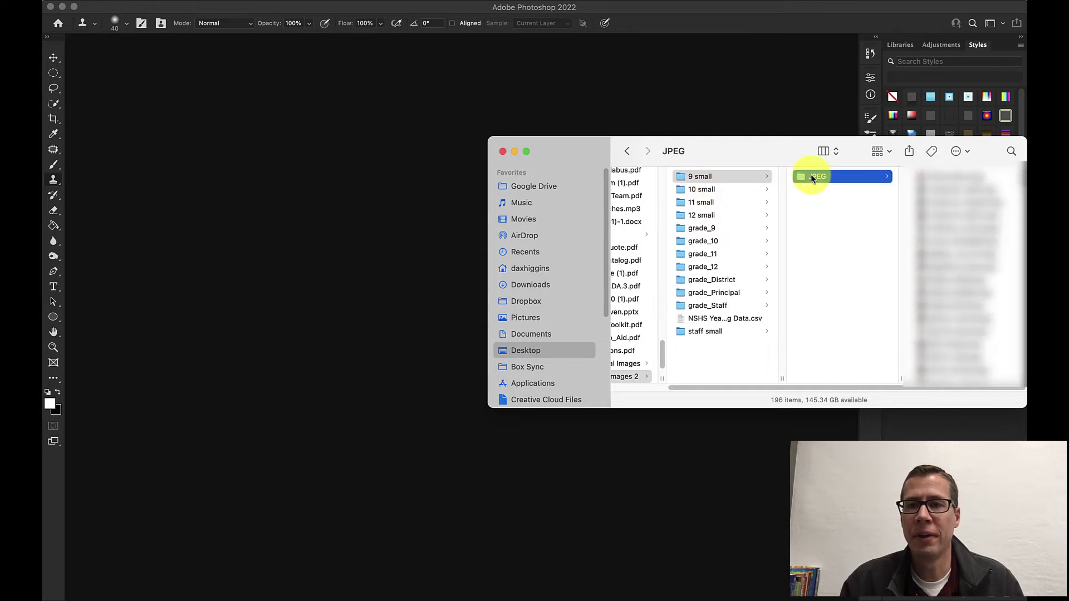
pyautogui.click(931, 176)
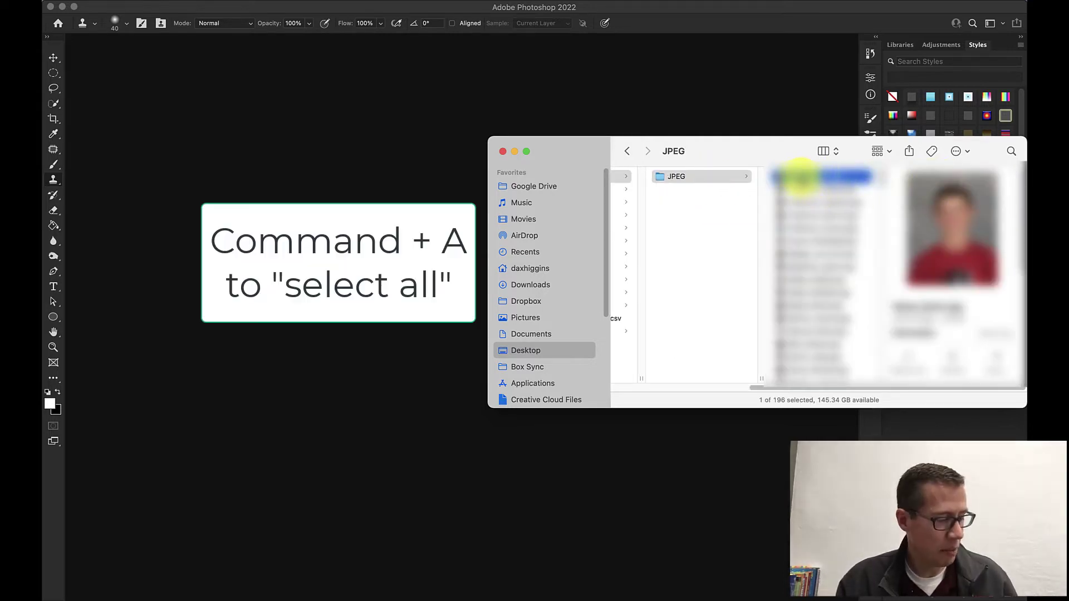
pyautogui.press('super+a')
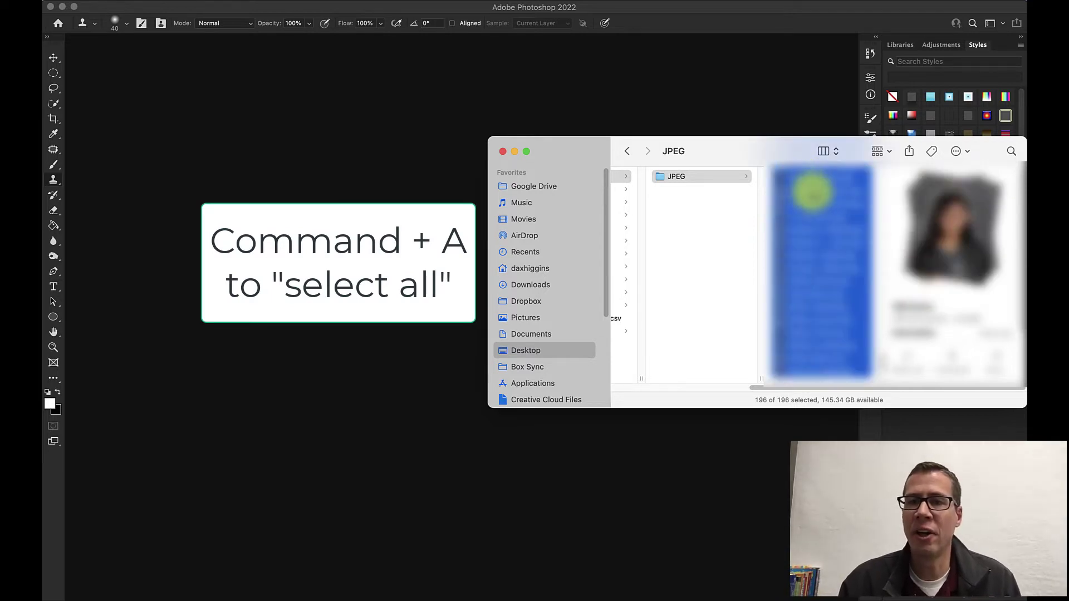
pyautogui.hscroll(-3, 721, 243)
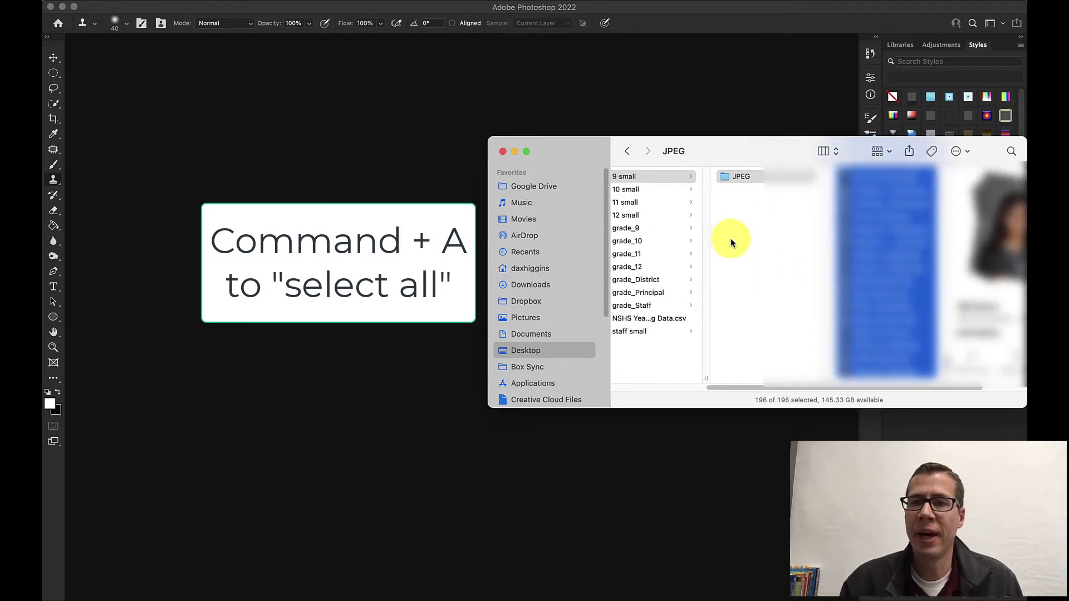
pyautogui.hscroll(-1, 742, 239)
pyautogui.moveTo(890, 182)
pyautogui.mouseDown()
pyautogui.moveTo(811, 223)
pyautogui.moveTo(658, 192)
pyautogui.moveTo(640, 202)
pyautogui.moveTo(651, 216)
pyautogui.moveTo(692, 210)
pyautogui.moveTo(763, 173)
pyautogui.moveTo(896, 195)
pyautogui.moveTo(887, 196)
pyautogui.mouseUp()
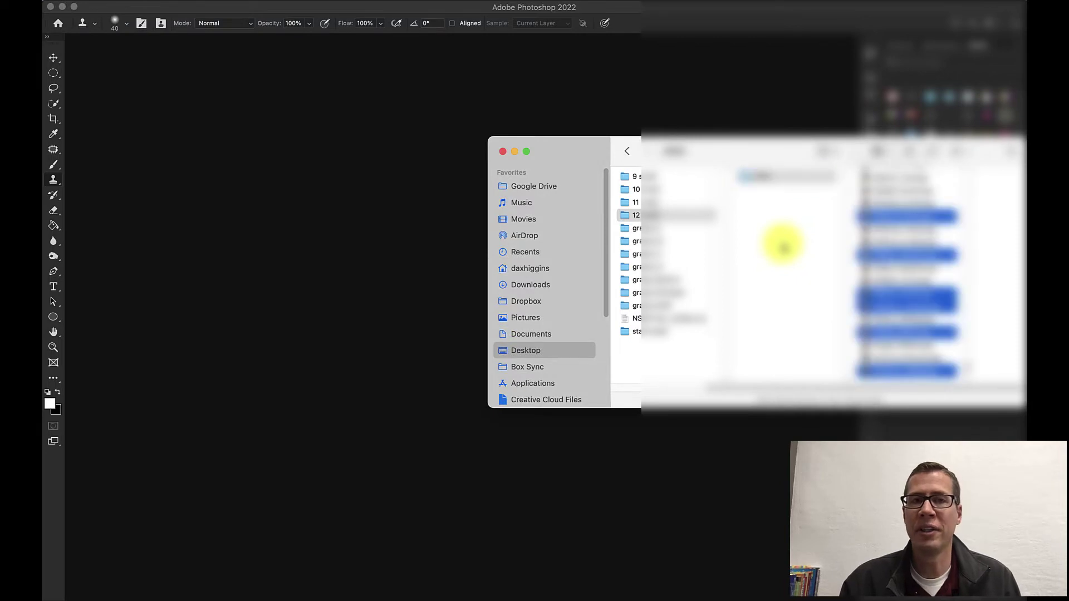
# Move all 191 photos from 10 small's JPEG folder into the combined JPEG folder
pyautogui.click(646, 189)
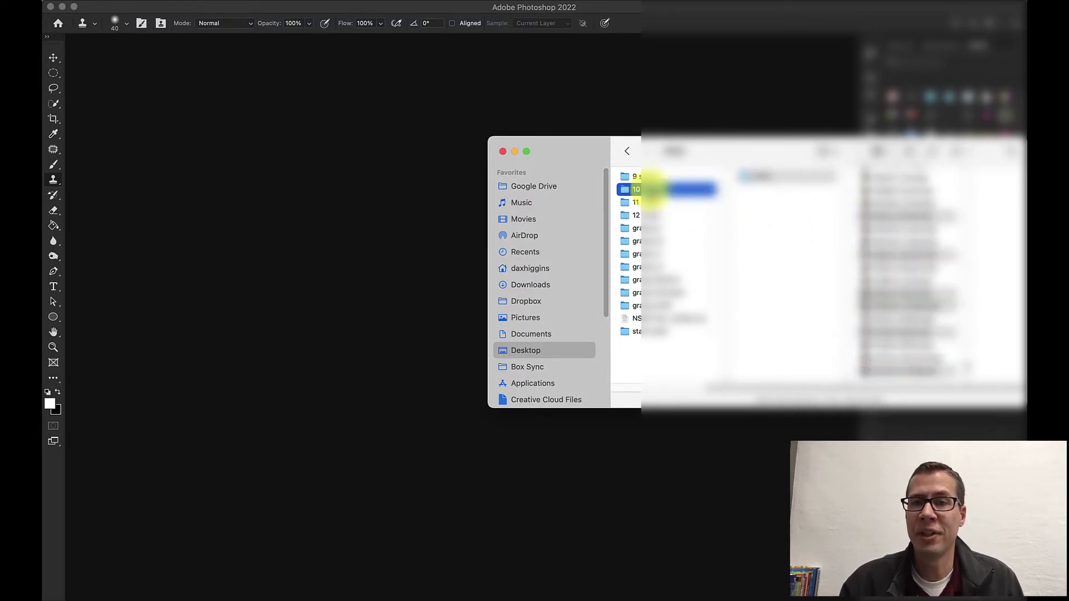
pyautogui.click(763, 177)
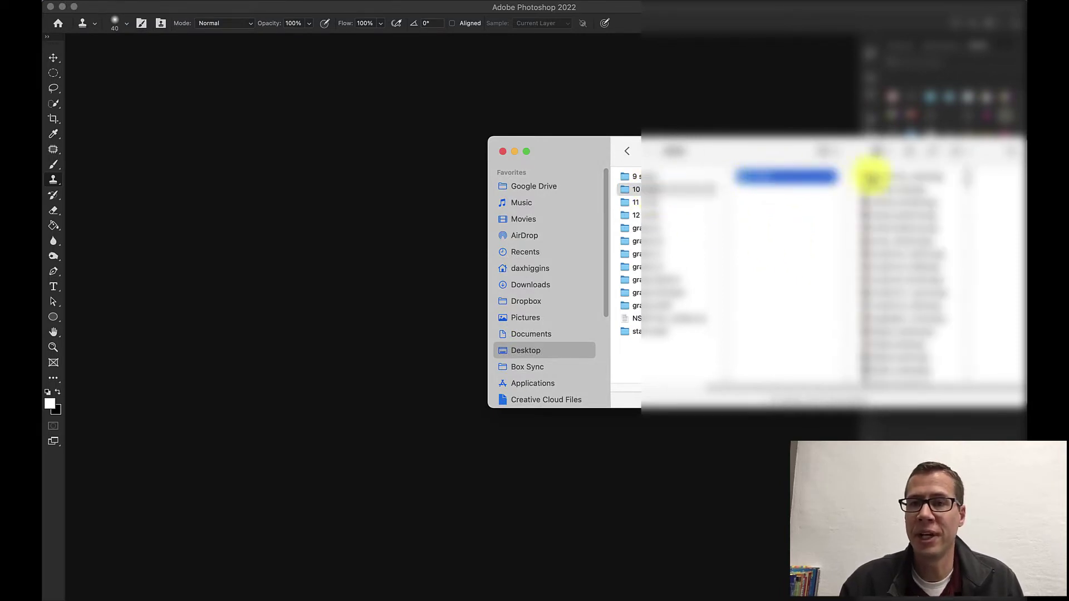
pyautogui.click(878, 175)
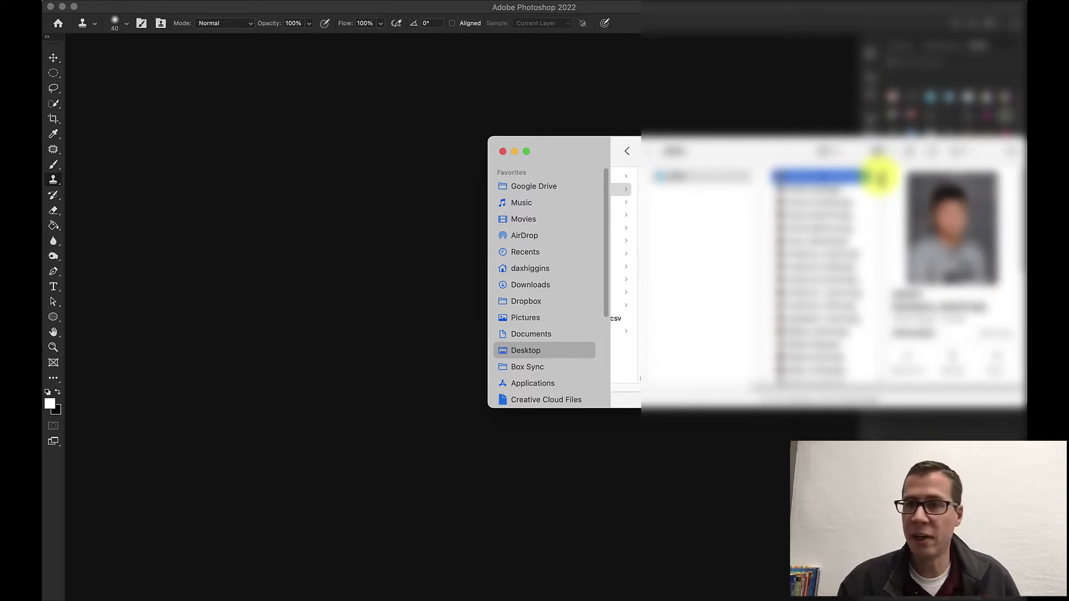
pyautogui.press('super+a')
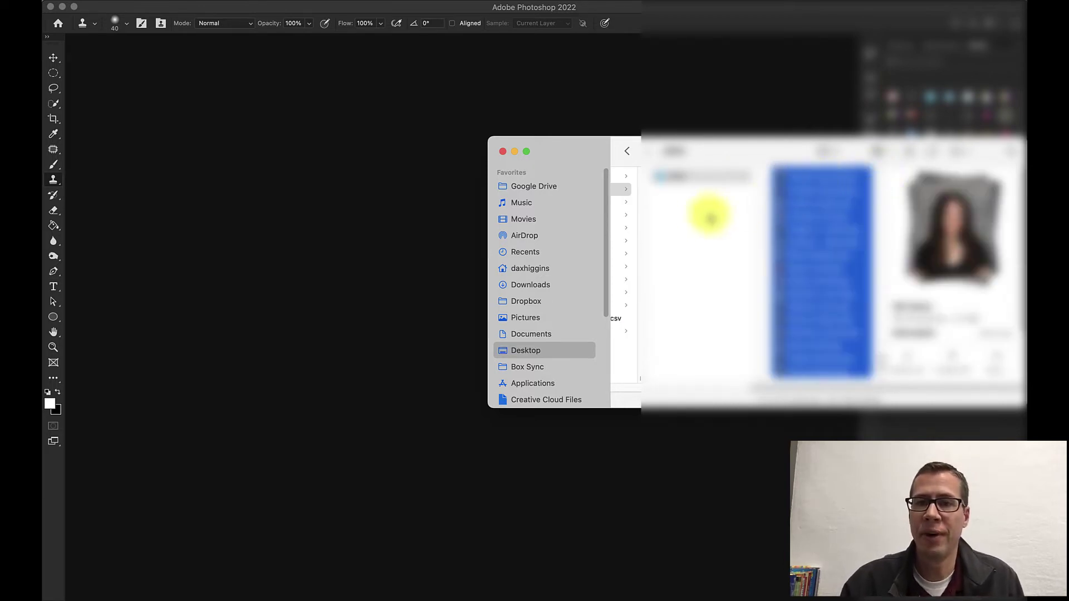
pyautogui.moveTo(700, 218); pyautogui.dragTo(839, 177)
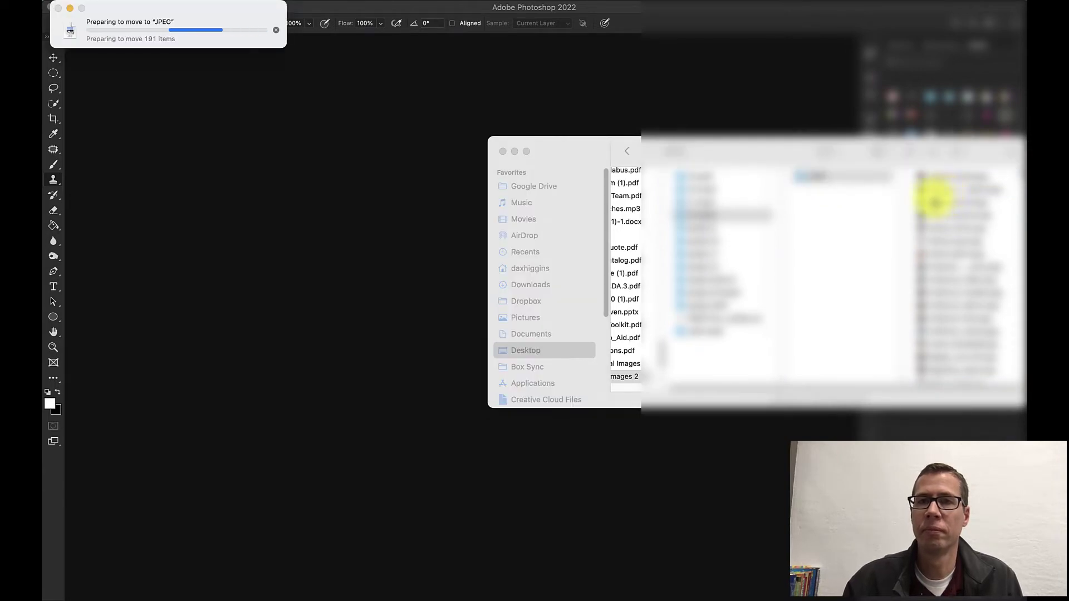
# Select all photos in the next grade's folder, then check the combined JPEG folder and preview a photo
pyautogui.click(732, 210)
pyautogui.press('super+a')
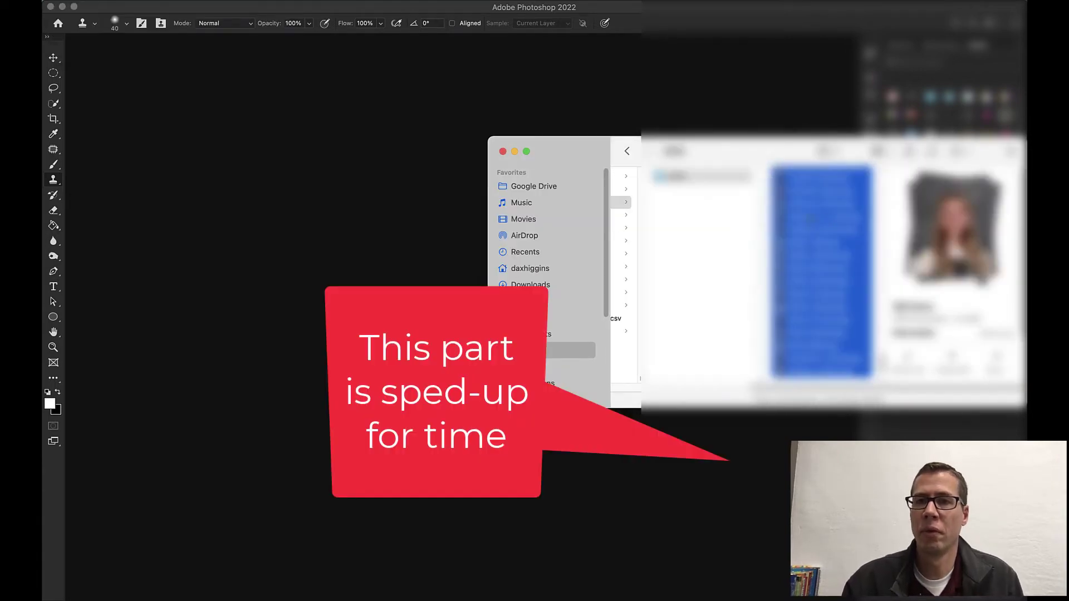
pyautogui.click(649, 210)
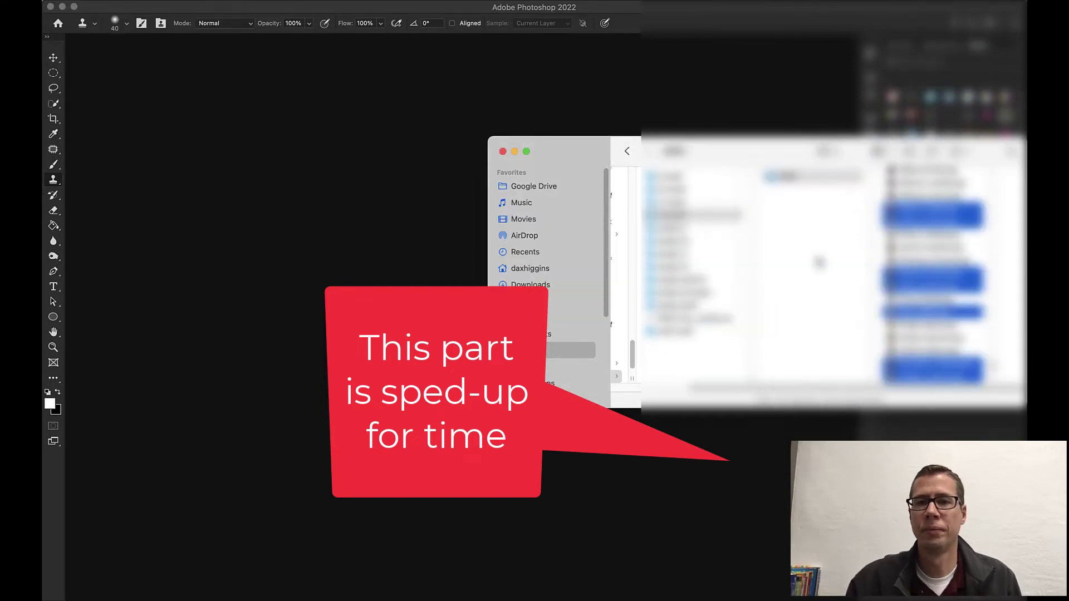
pyautogui.click(890, 253)
pyautogui.click(712, 273)
pyautogui.click(627, 1)
pyautogui.click(670, 71)
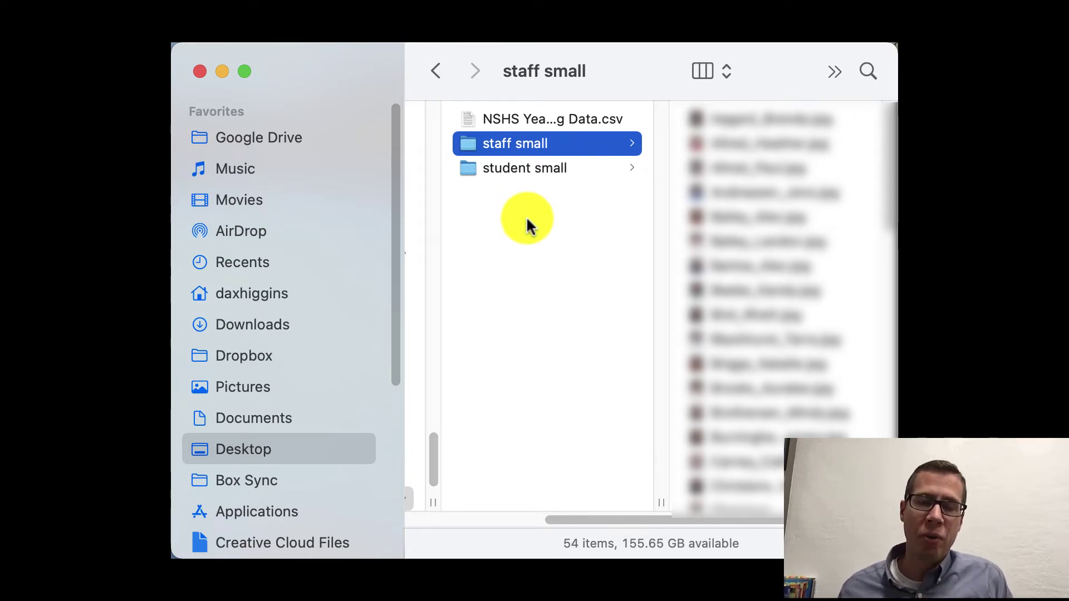
# Keep the staff small folder's name unchanged and select it to show its 54 photos
pyautogui.rightClick(506, 145)
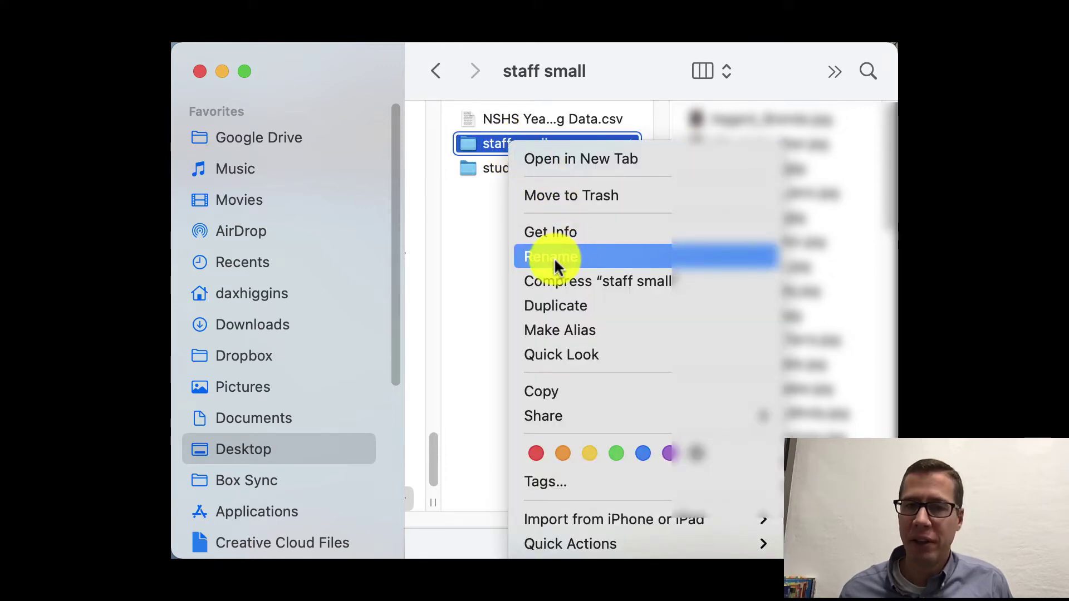
pyautogui.click(469, 248)
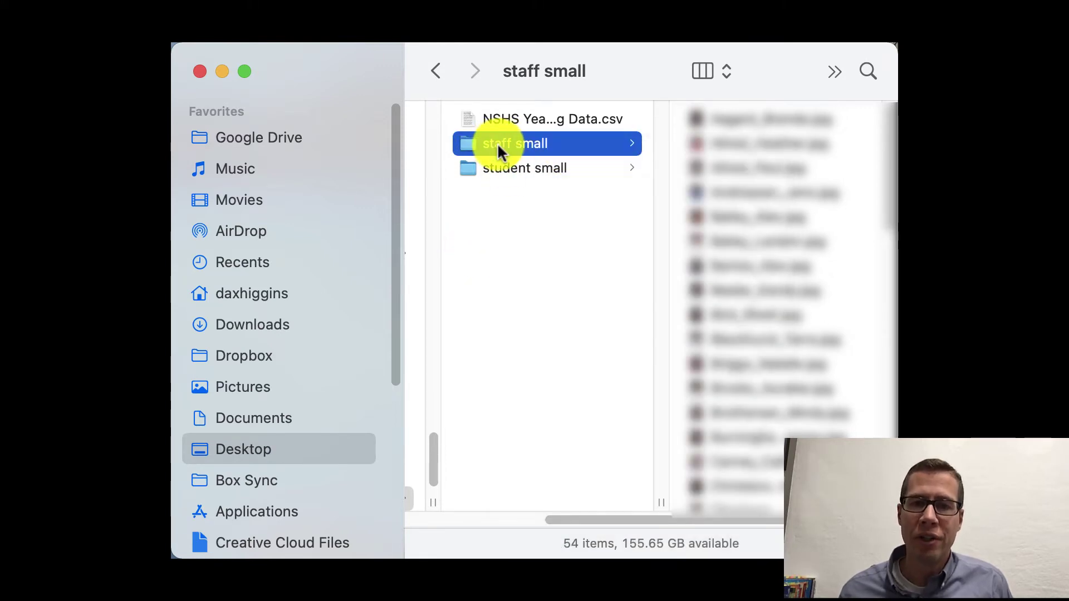
pyautogui.click(504, 142)
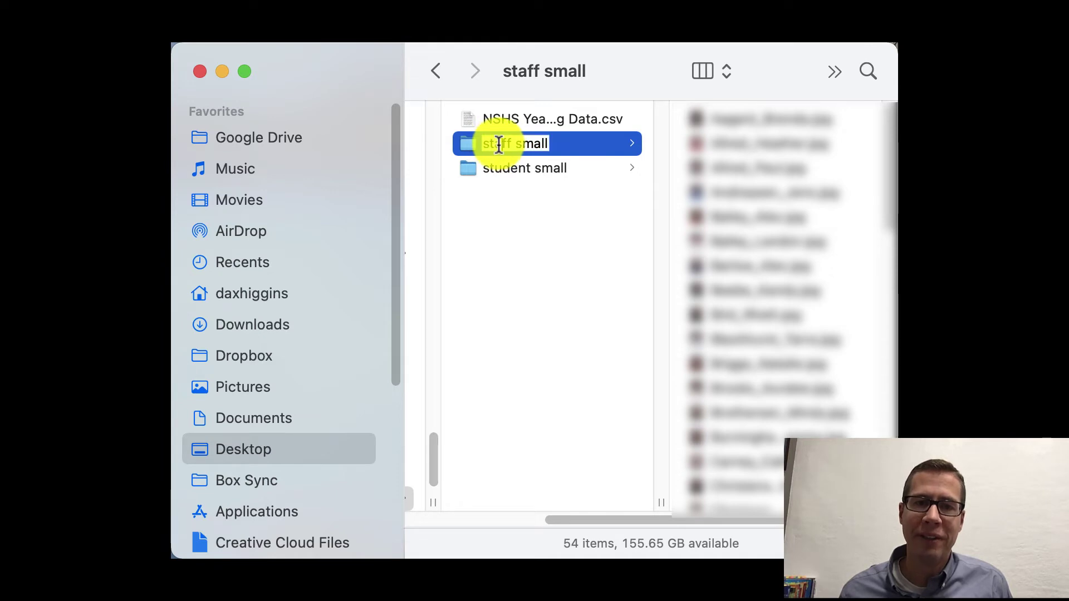
pyautogui.press('Return')
pyautogui.click(530, 229)
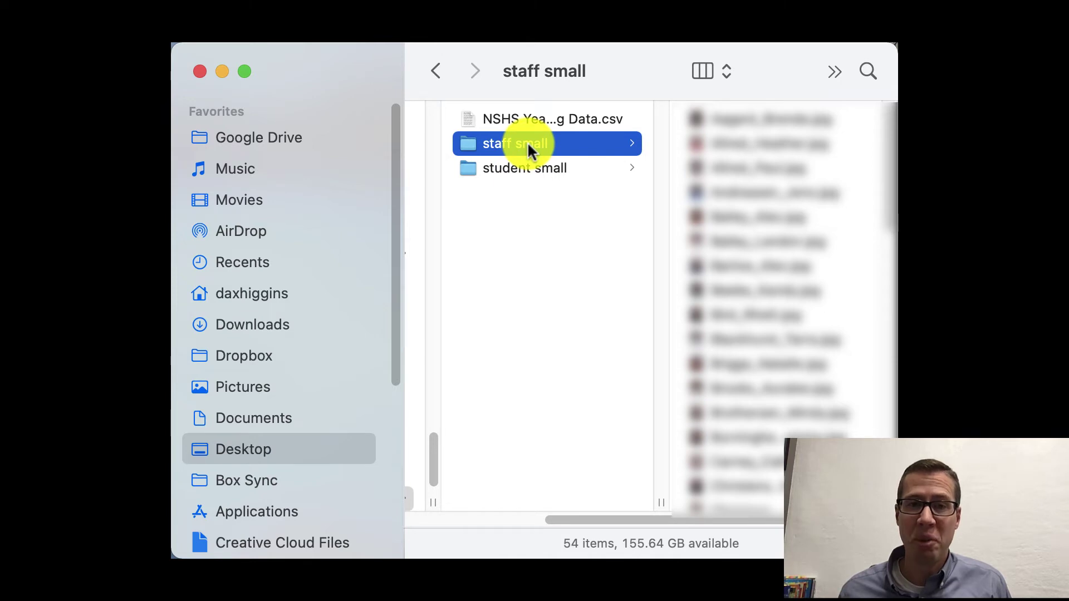
# Compress all 54 staff photos into a zip archive
pyautogui.click(735, 118)
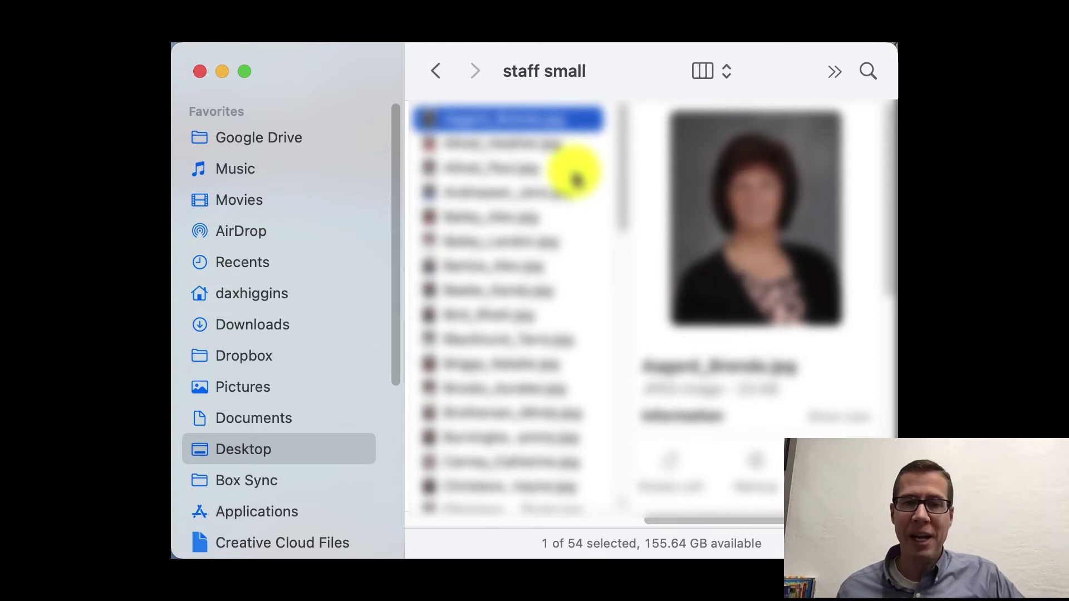
pyautogui.press('super+a')
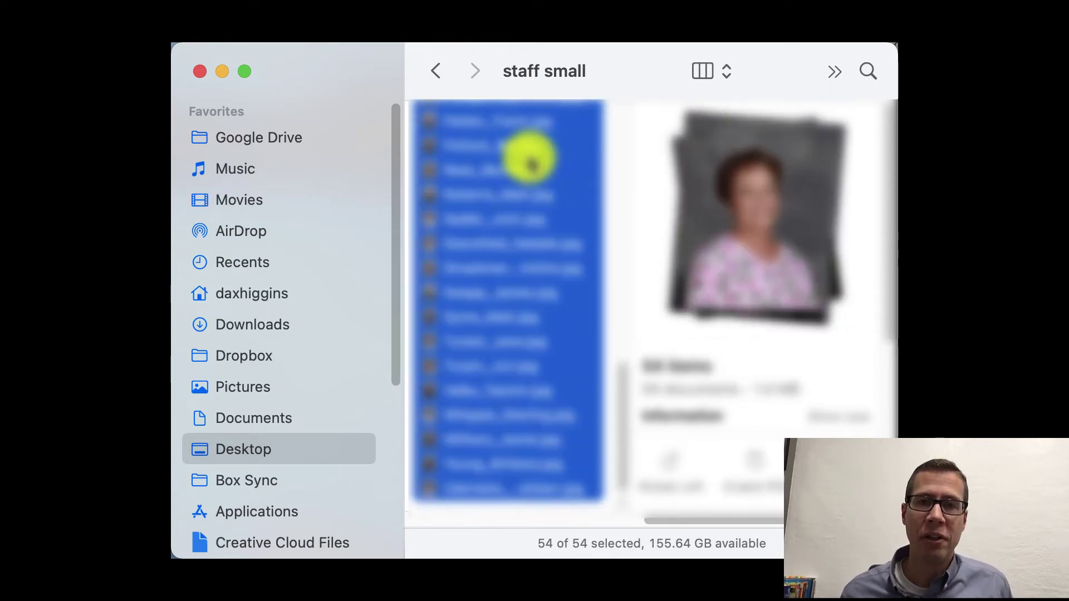
pyautogui.rightClick(480, 149)
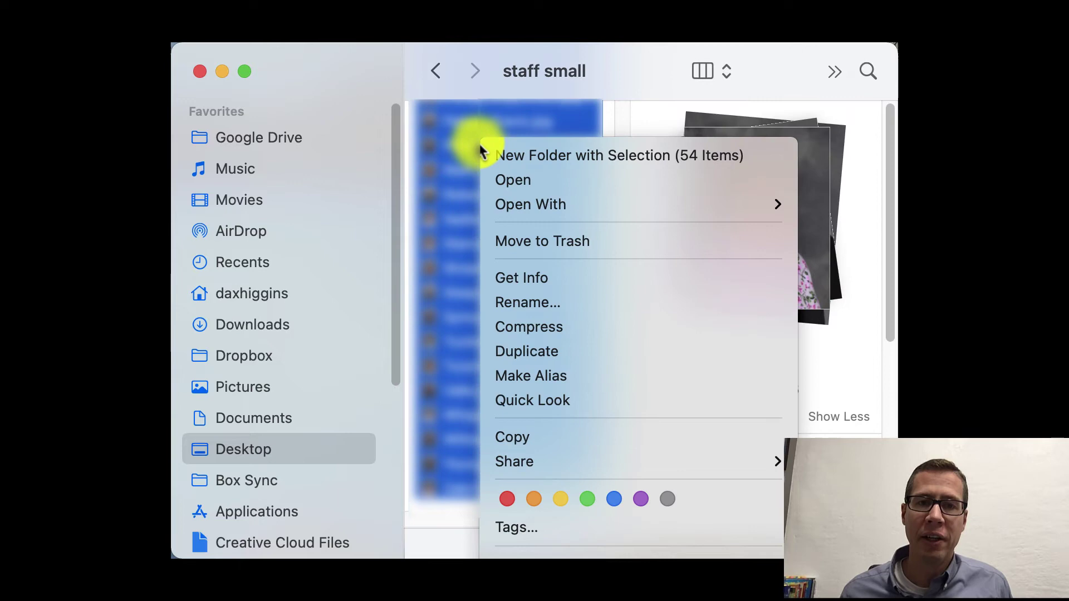
pyautogui.click(546, 333)
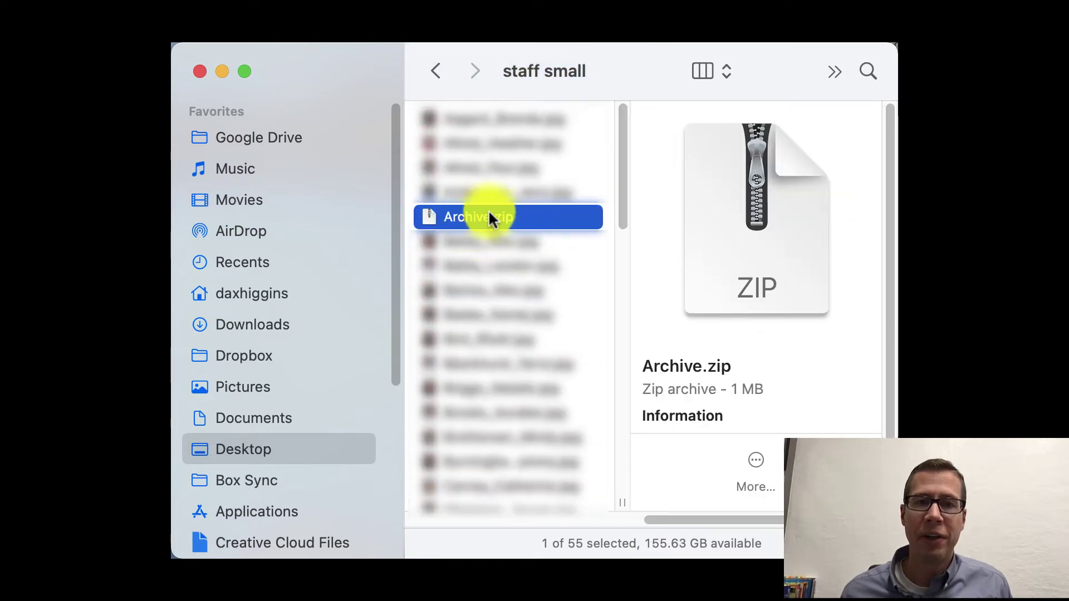
pyautogui.hscroll(-5, 469, 214)
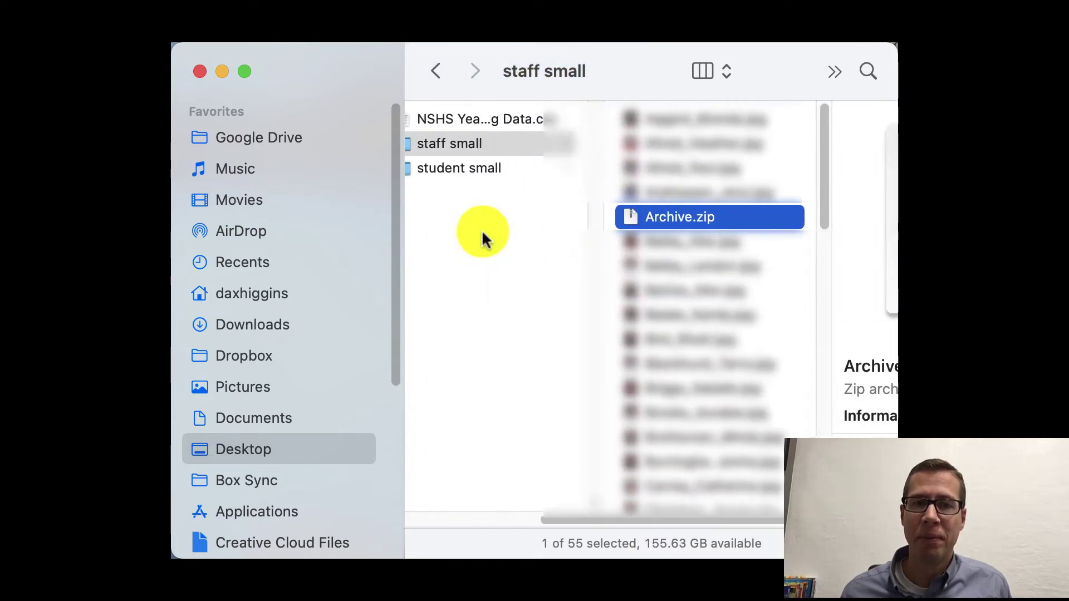
pyautogui.hscroll(-2, 479, 231)
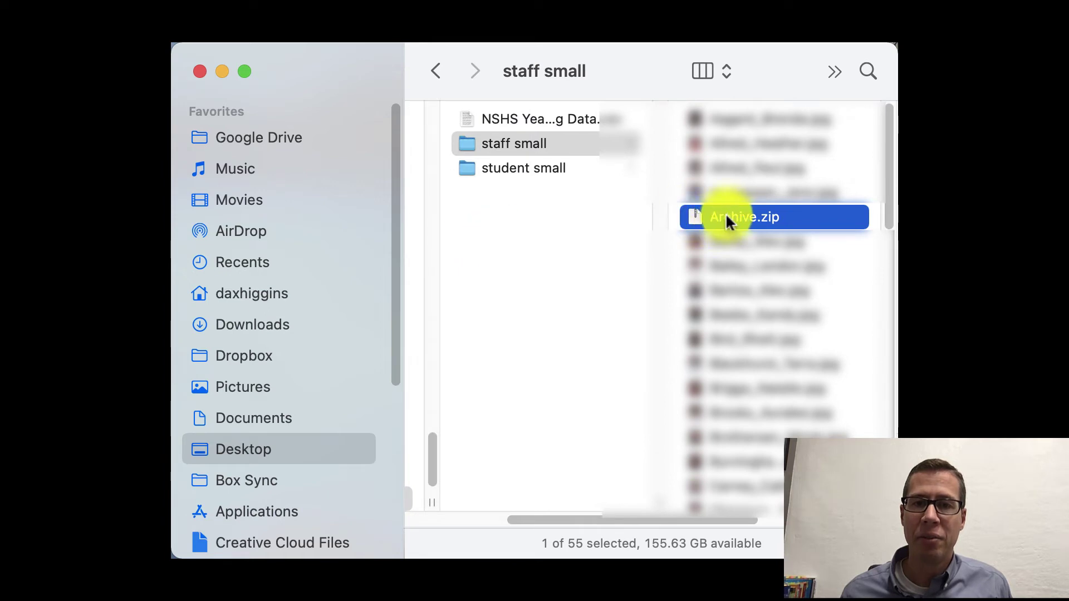
# Move Archive.zip up into the parent folder and rename it staff.zip
pyautogui.moveTo(725, 216); pyautogui.dragTo(511, 214)
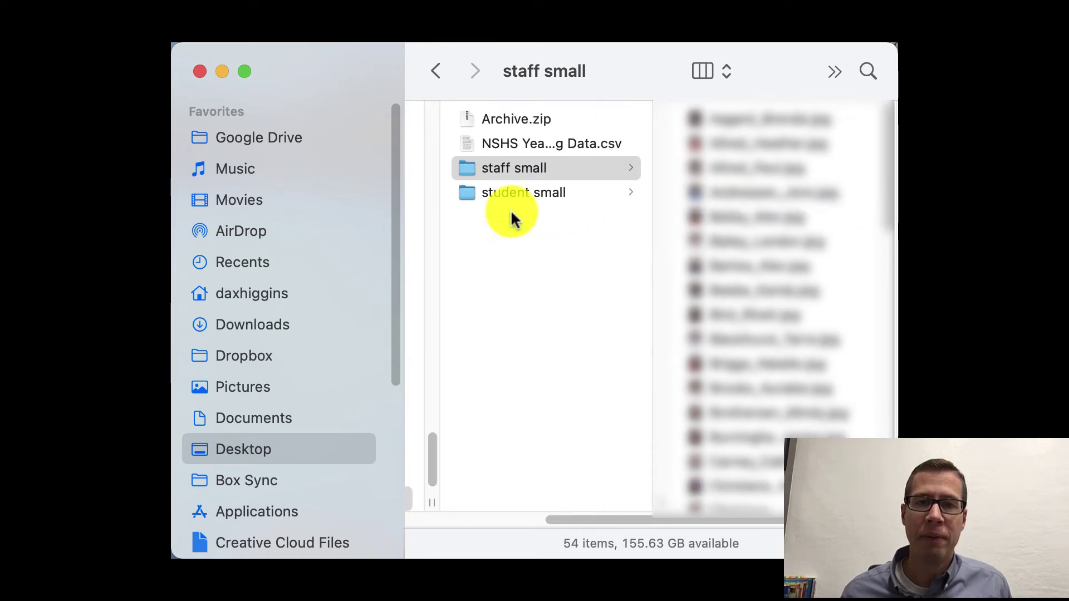
pyautogui.click(503, 117)
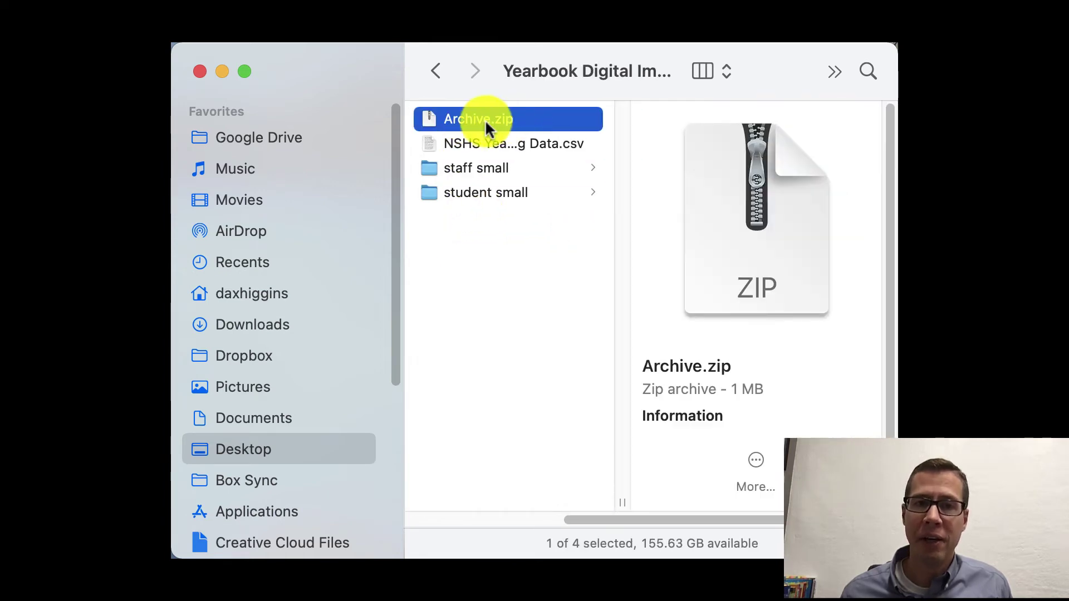
pyautogui.press('Return')
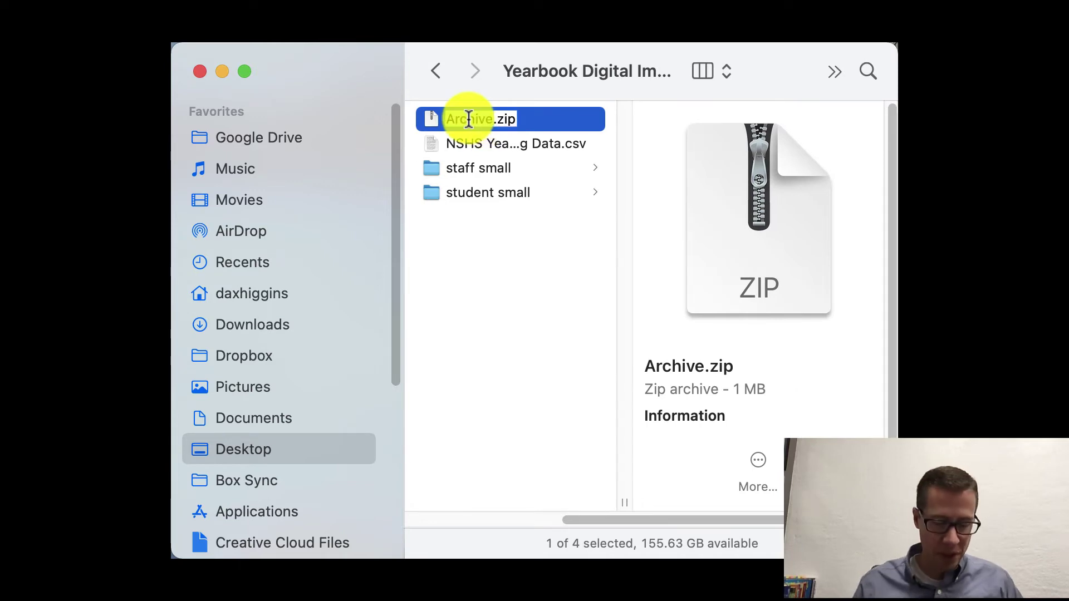
pyautogui.write('staff')
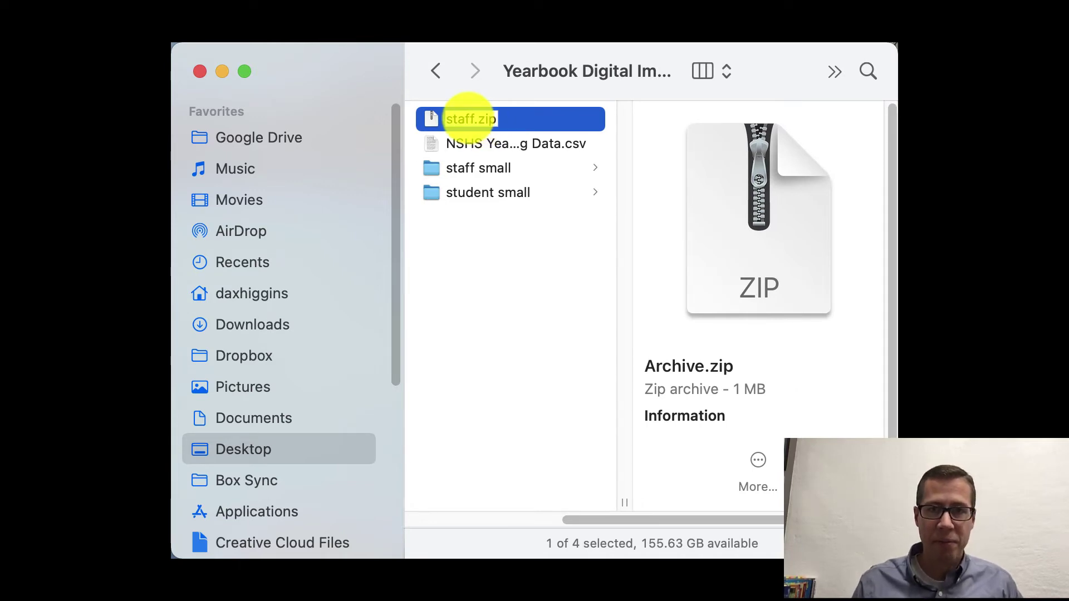
pyautogui.press('Return')
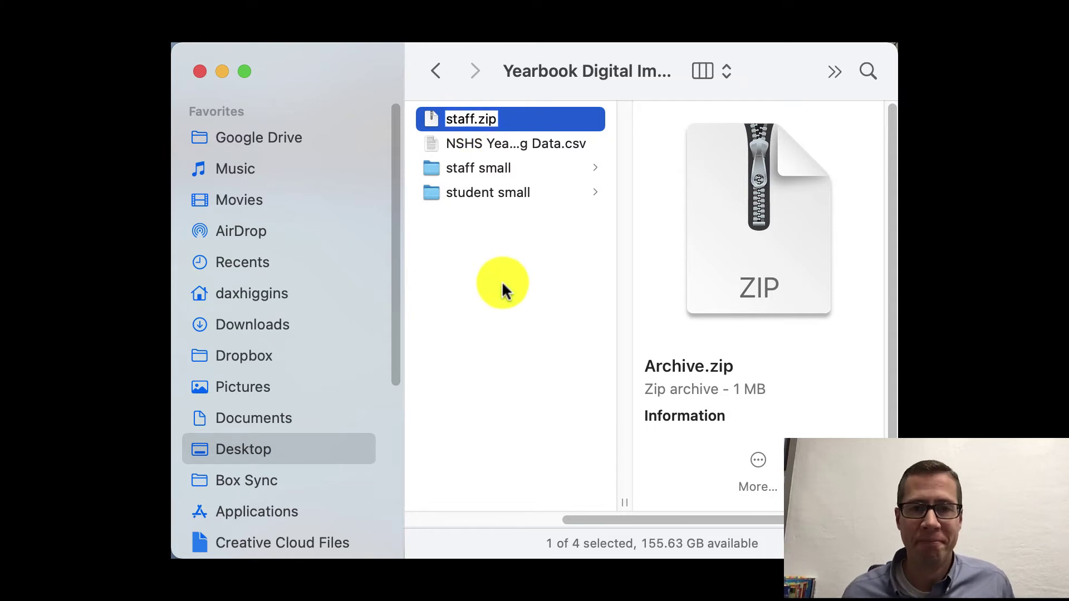
pyautogui.click(502, 281)
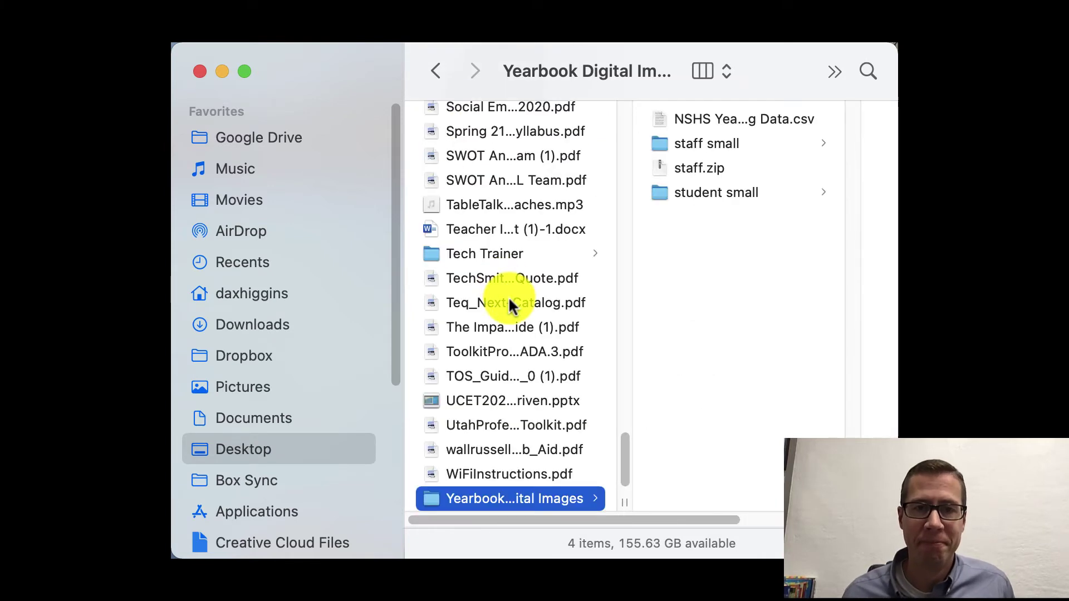
pyautogui.click(701, 143)
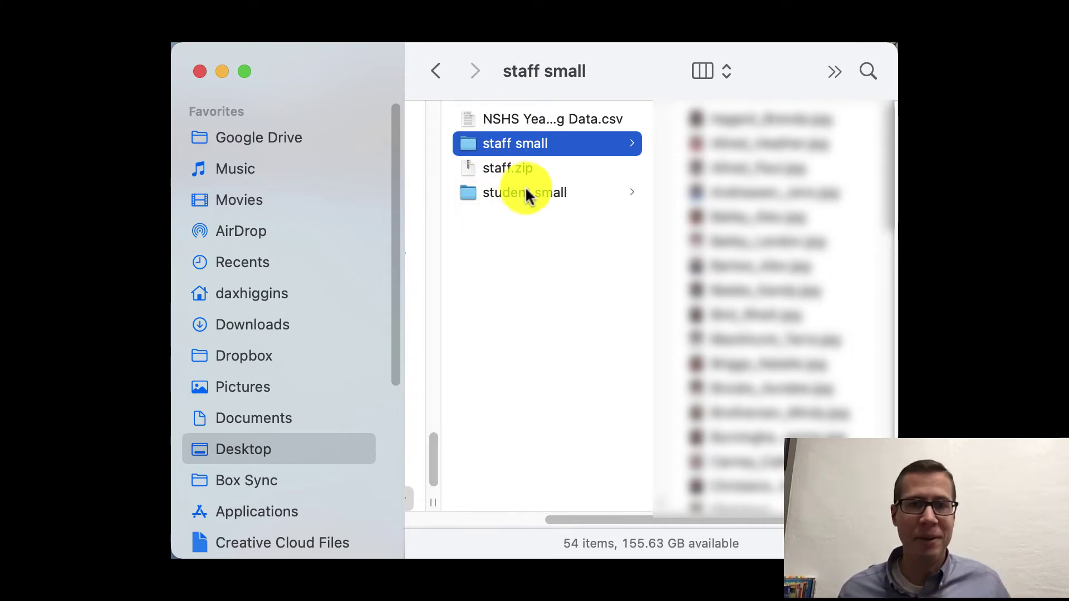
# Close the staff small folder to return to the parent folder
pyautogui.click(599, 381)
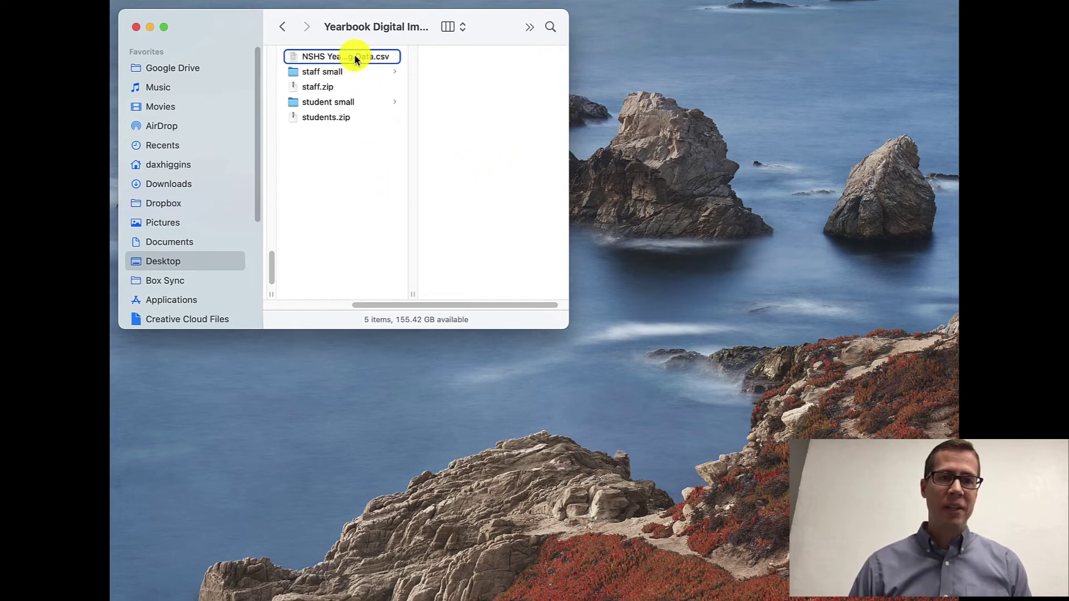
# Open NSHS Yearbook Images Mapping Data.csv with Microsoft Excel.app from Finder
pyautogui.rightClick(355, 60)
pyautogui.moveTo(375, 77)
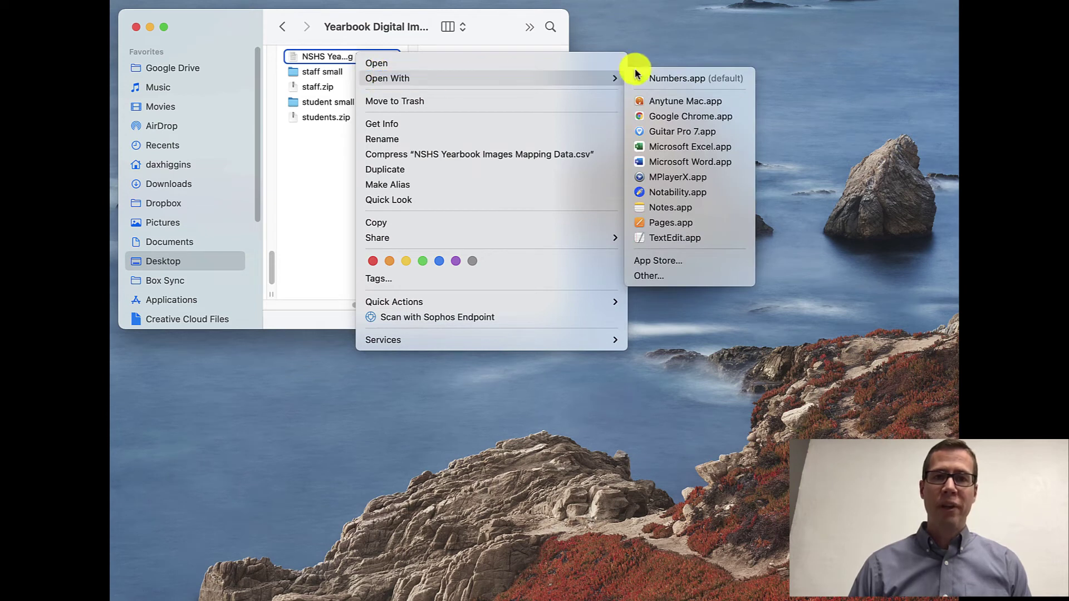
pyautogui.click(671, 147)
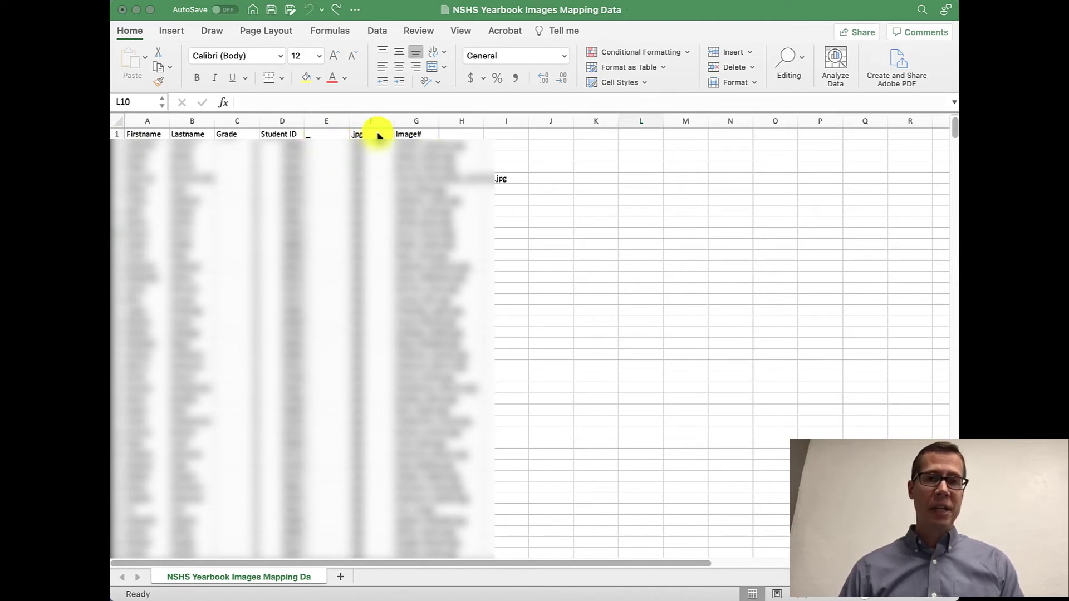
# Delete the Firstname, Lastname and Grade columns from the mapping sheet
pyautogui.click(171, 126)
pyautogui.click(154, 121)
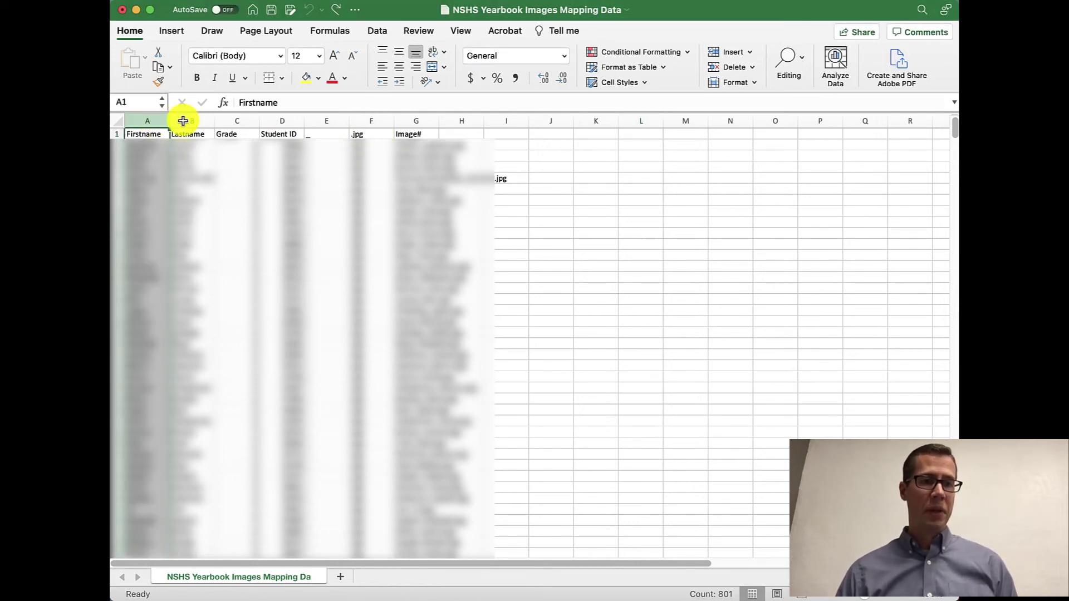
pyautogui.moveTo(183, 121); pyautogui.dragTo(242, 121)
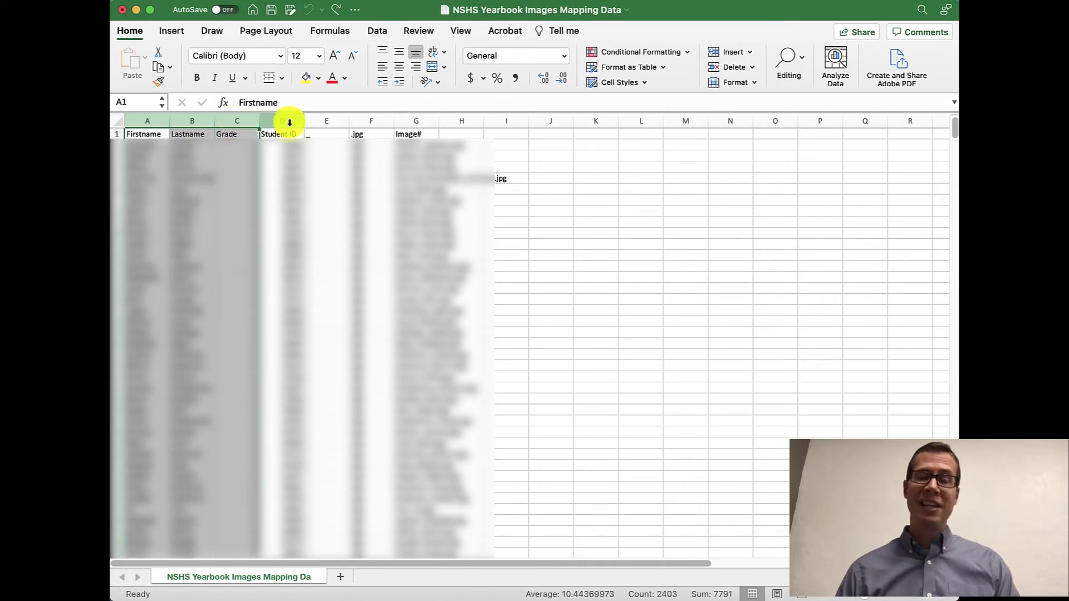
pyautogui.keyDown('super'); pyautogui.click(319, 122); pyautogui.keyUp('super')
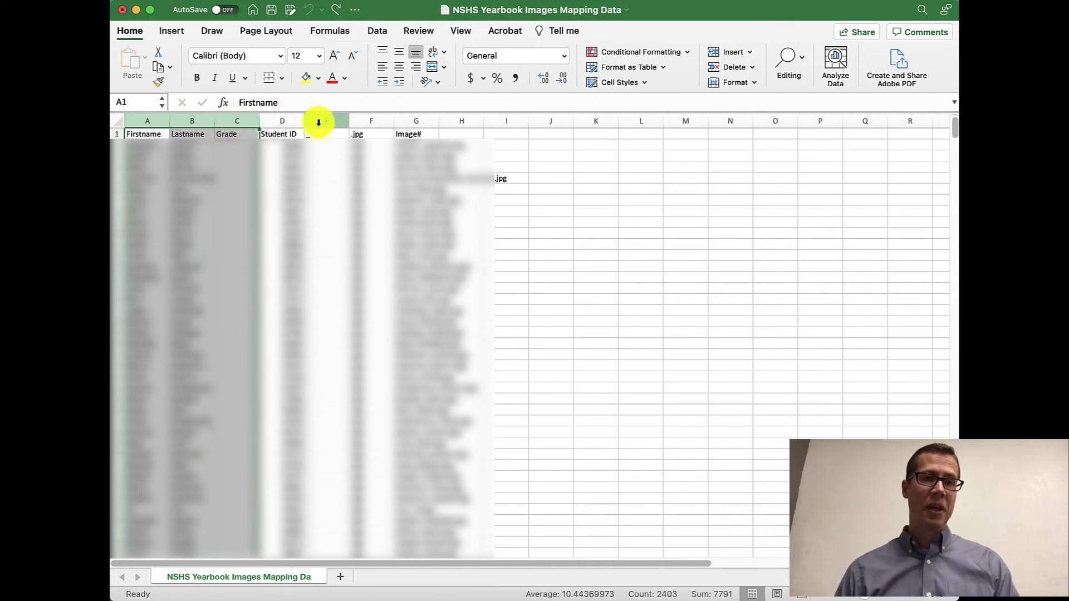
pyautogui.click(226, 121)
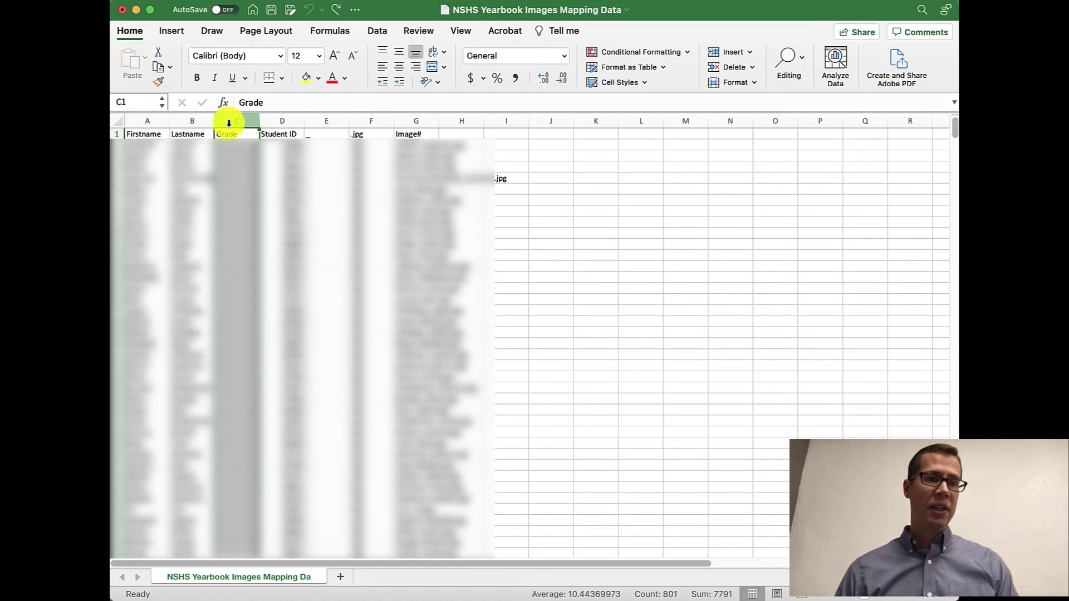
pyautogui.moveTo(229, 123); pyautogui.dragTo(157, 121)
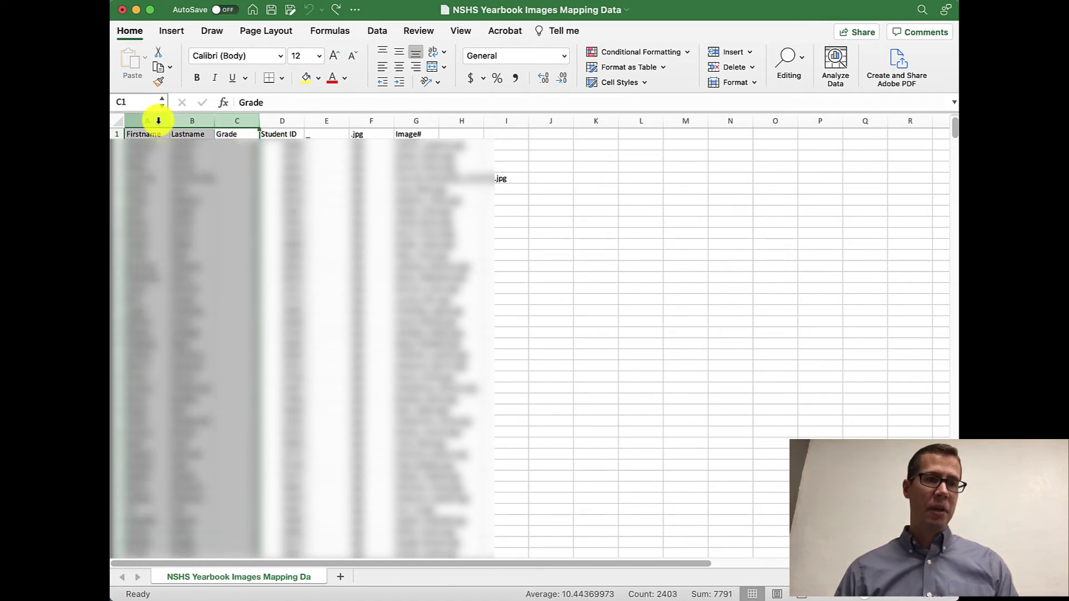
pyautogui.rightClick(158, 120)
pyautogui.click(191, 212)
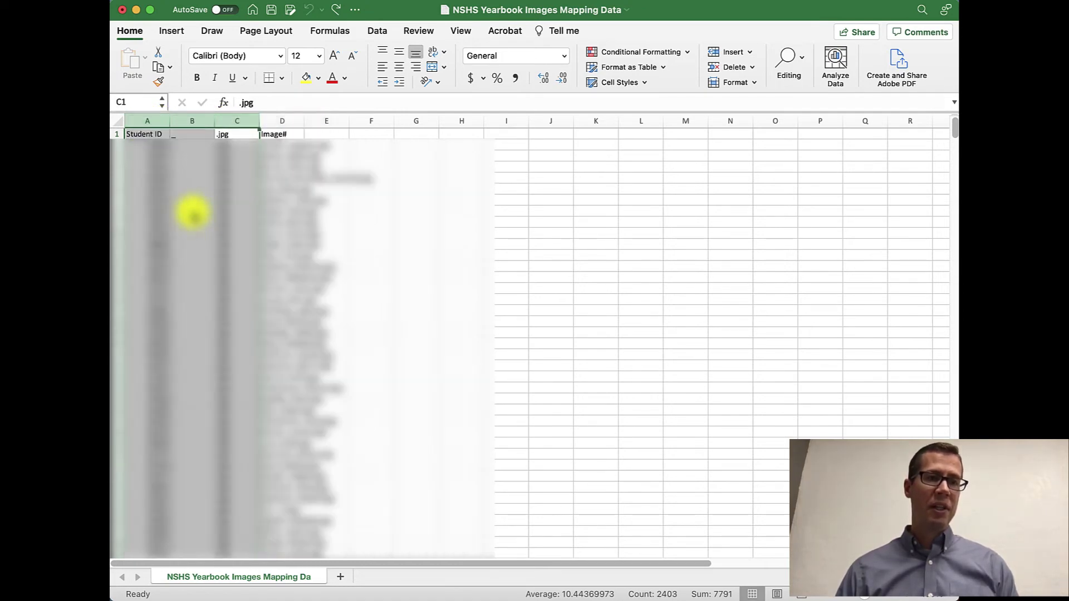
# Delete the underscore and .jpg columns, leaving Student ID and Image#
pyautogui.click(199, 121)
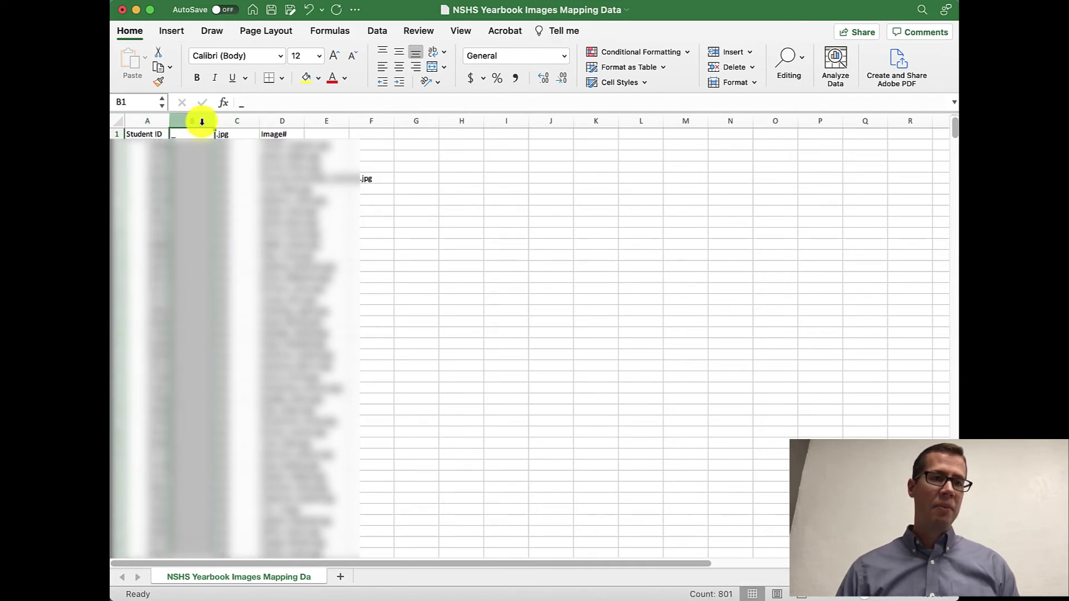
pyautogui.moveTo(202, 122)
pyautogui.mouseDown()
pyautogui.moveTo(239, 117)
pyautogui.moveTo(225, 122)
pyautogui.mouseUp()
pyautogui.rightClick(225, 122)
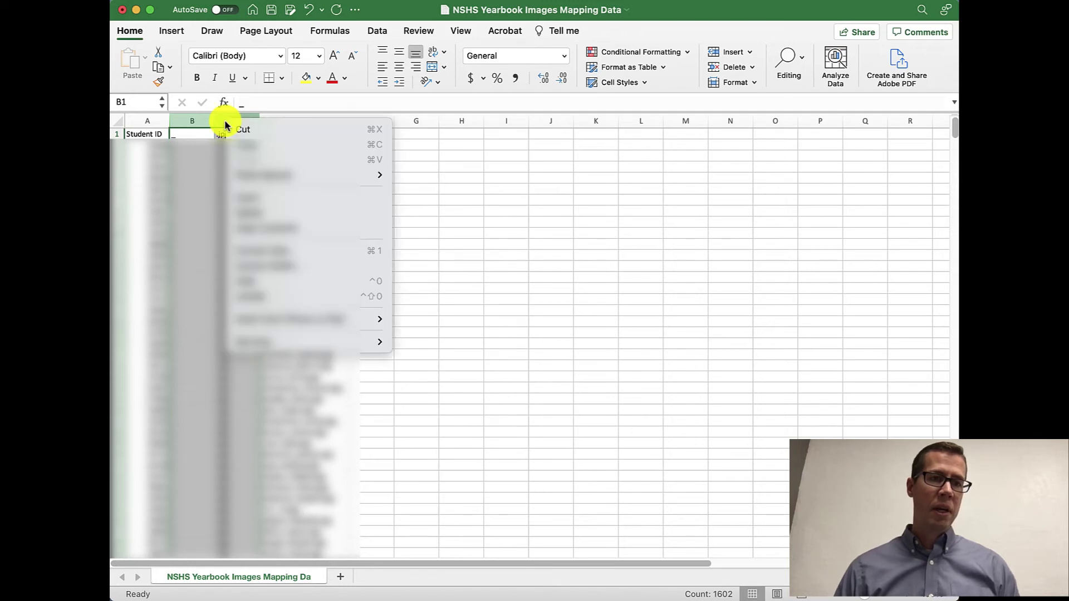
pyautogui.click(252, 212)
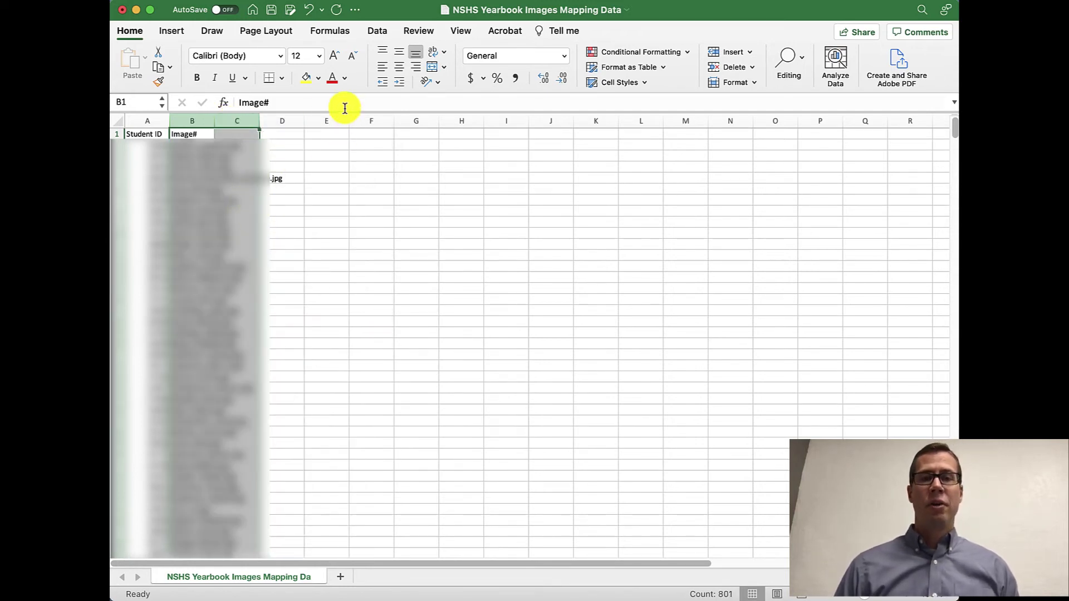
pyautogui.click(146, 134)
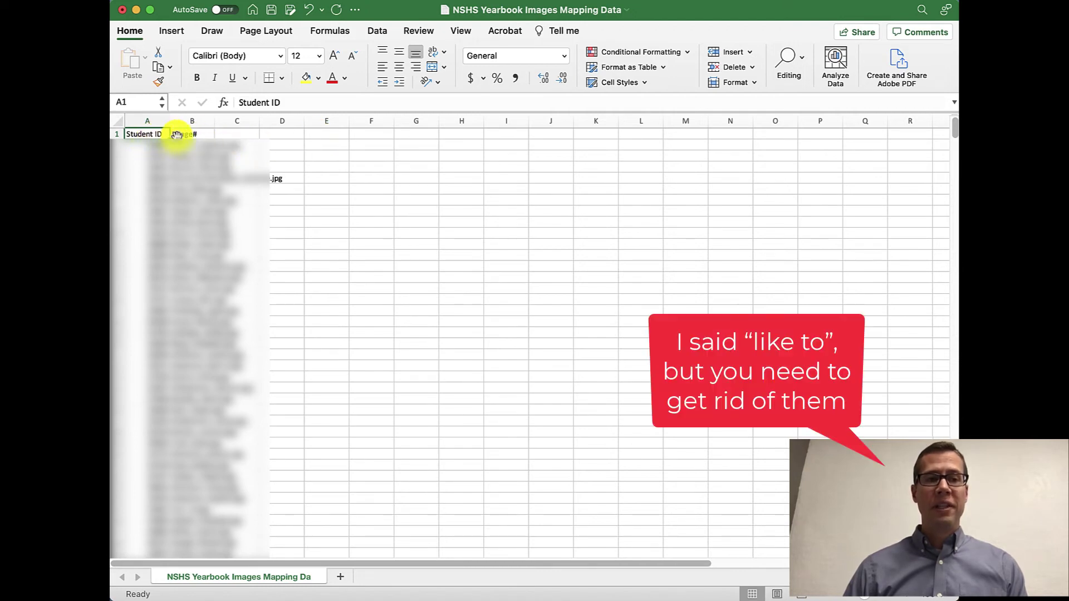
# Remove row 1, the column-header row, from the mapping sheet
pyautogui.click(117, 135)
pyautogui.rightClick(119, 134)
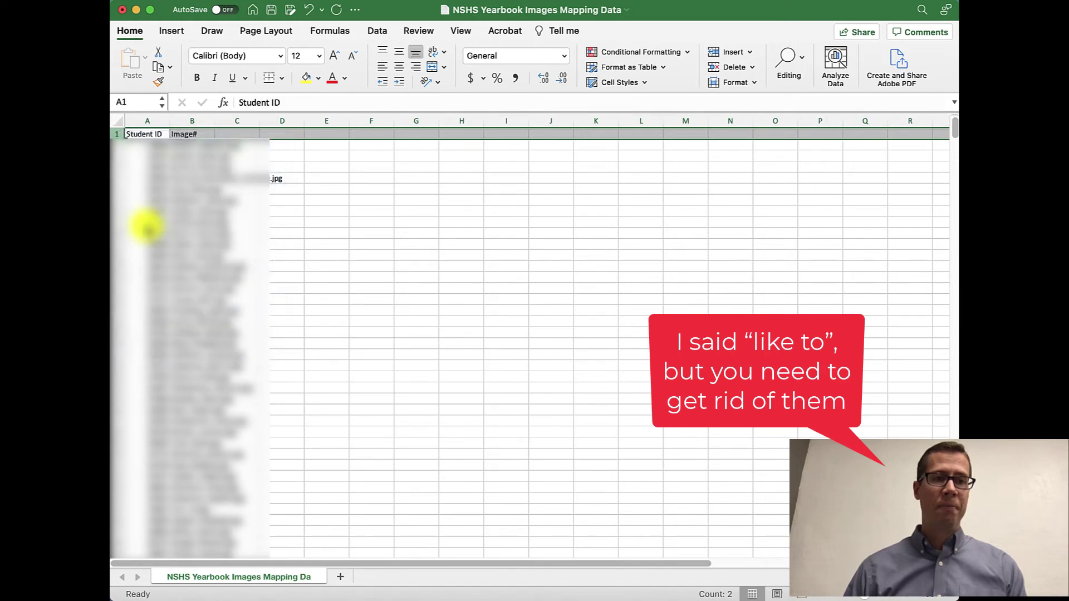
pyautogui.scroll(-1, 146, 226)
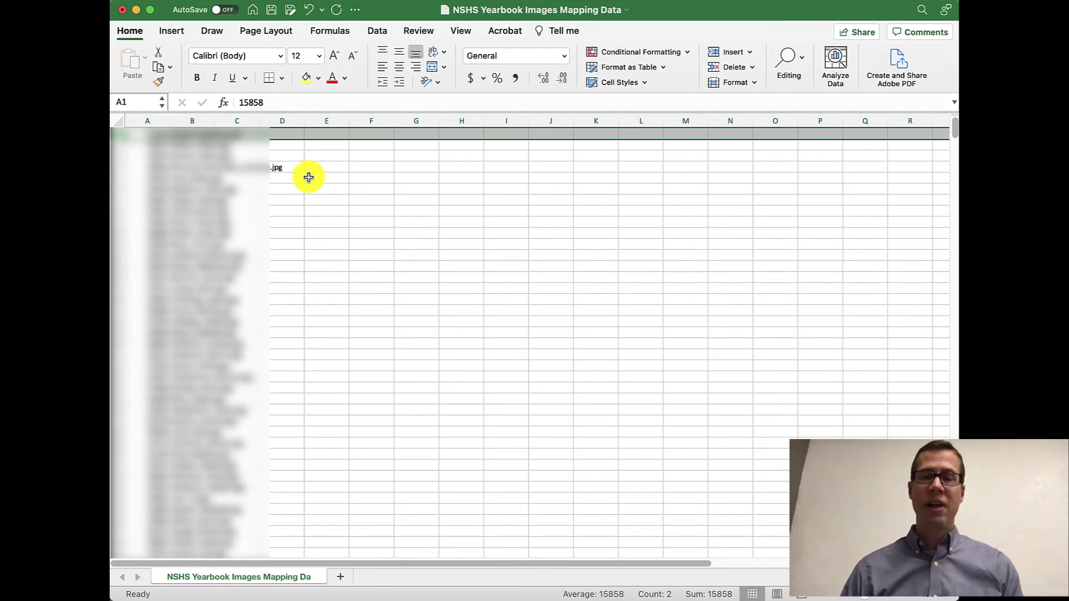
pyautogui.click(294, 135)
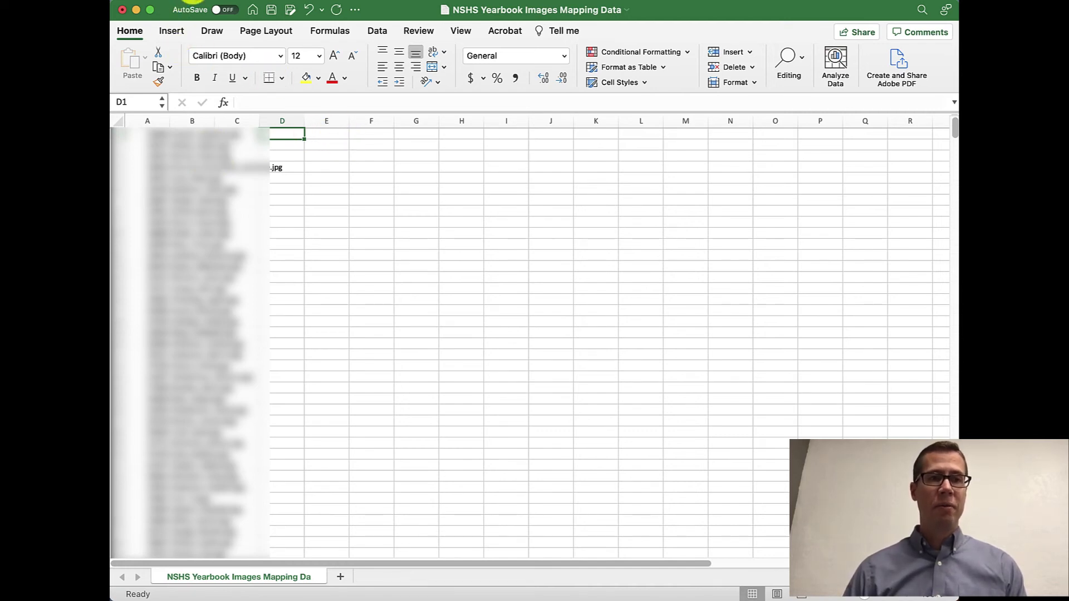
# Save the sheet as Tab delimited Text (.txt) in Yearbook Digital Images, keeping that format
pyautogui.click(190, 2)
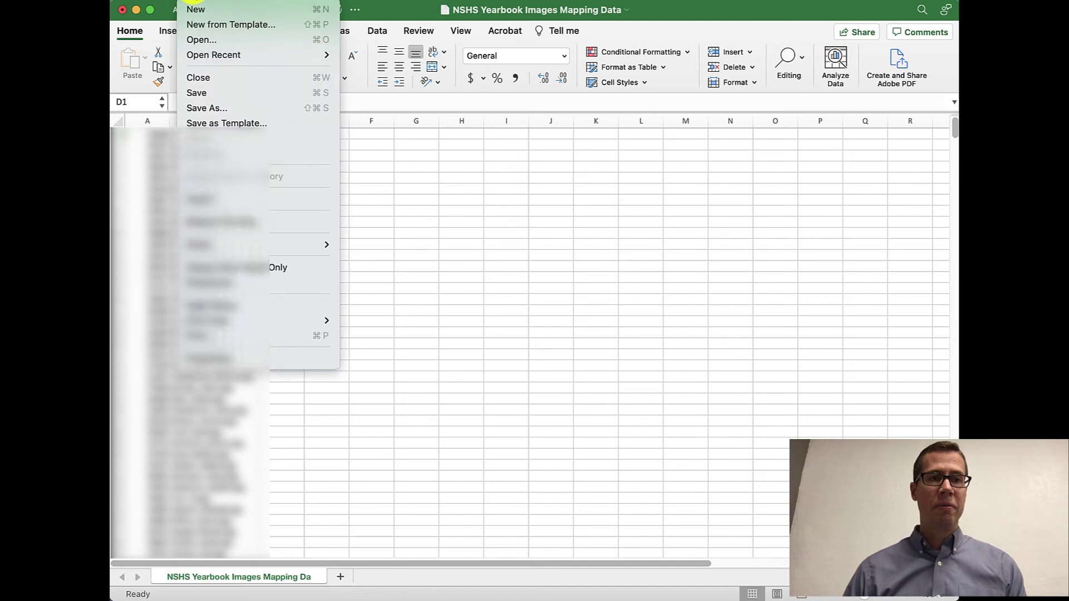
pyautogui.click(210, 112)
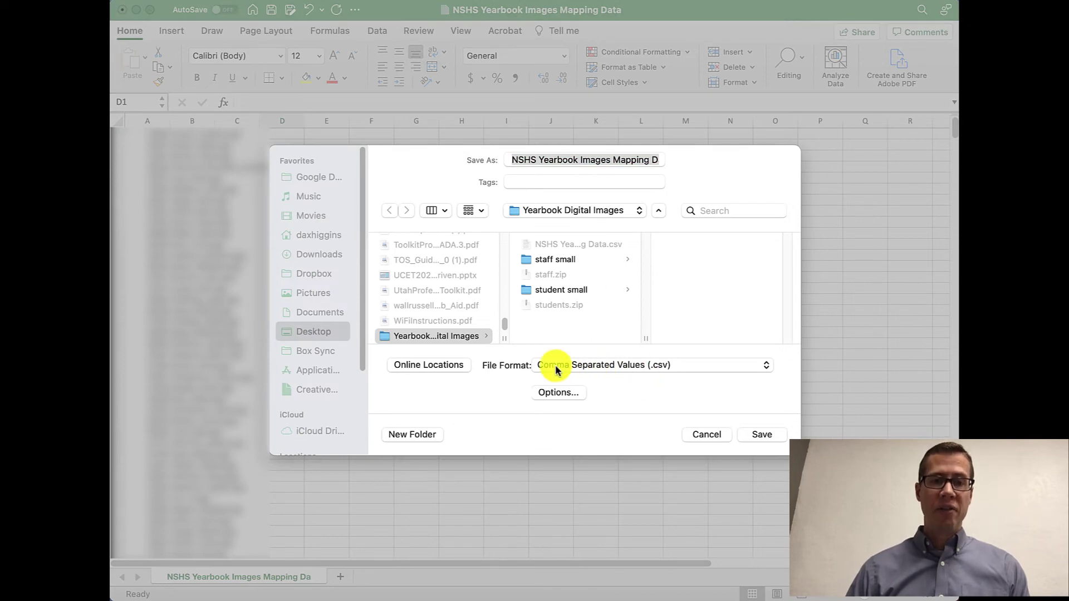
pyautogui.click(631, 370)
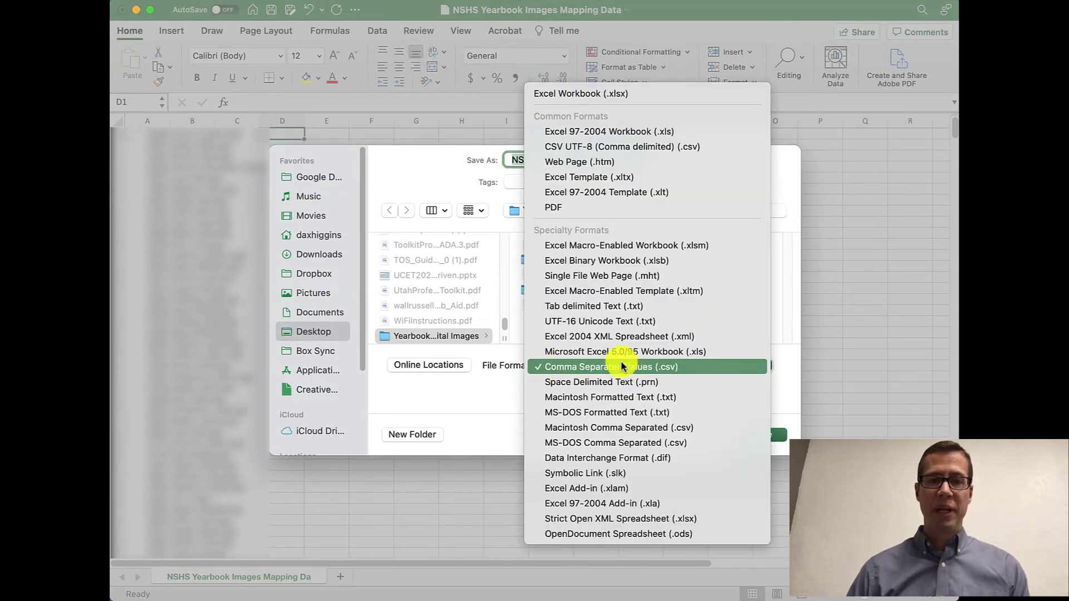
pyautogui.click(583, 308)
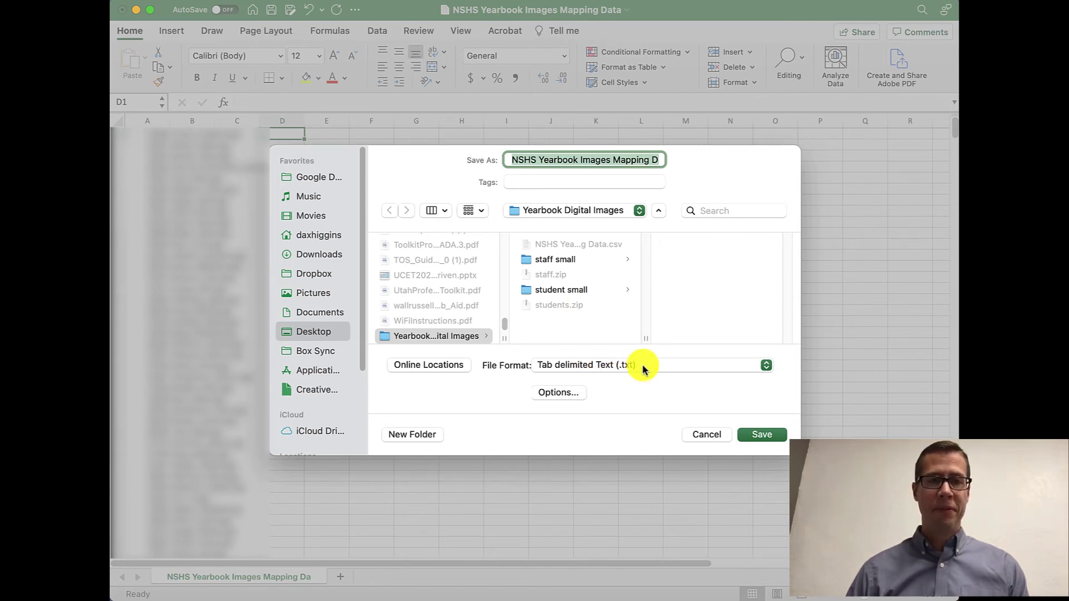
pyautogui.click(754, 437)
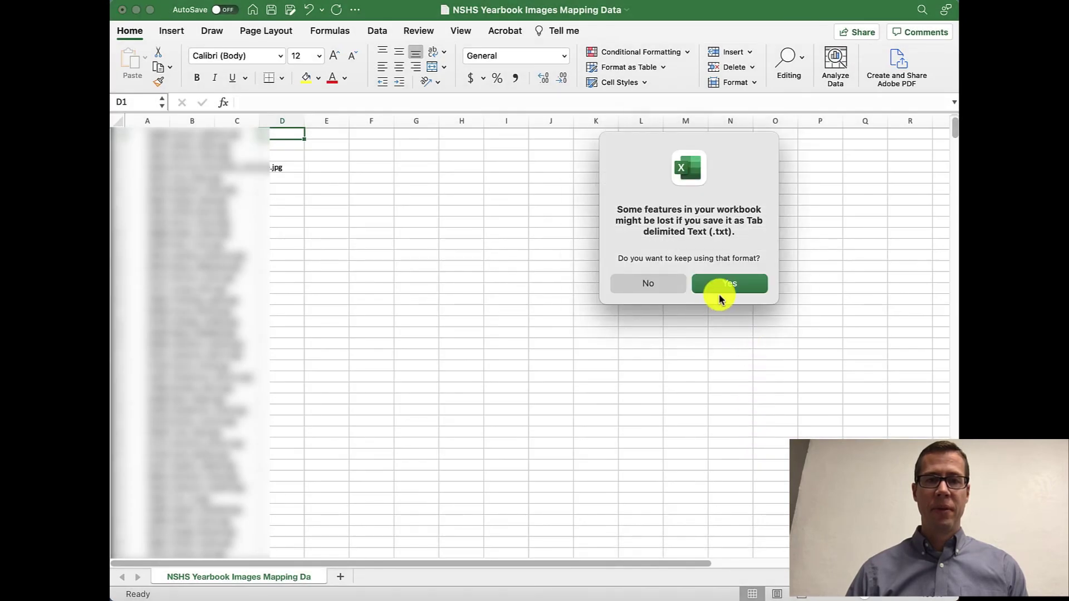
pyautogui.click(718, 283)
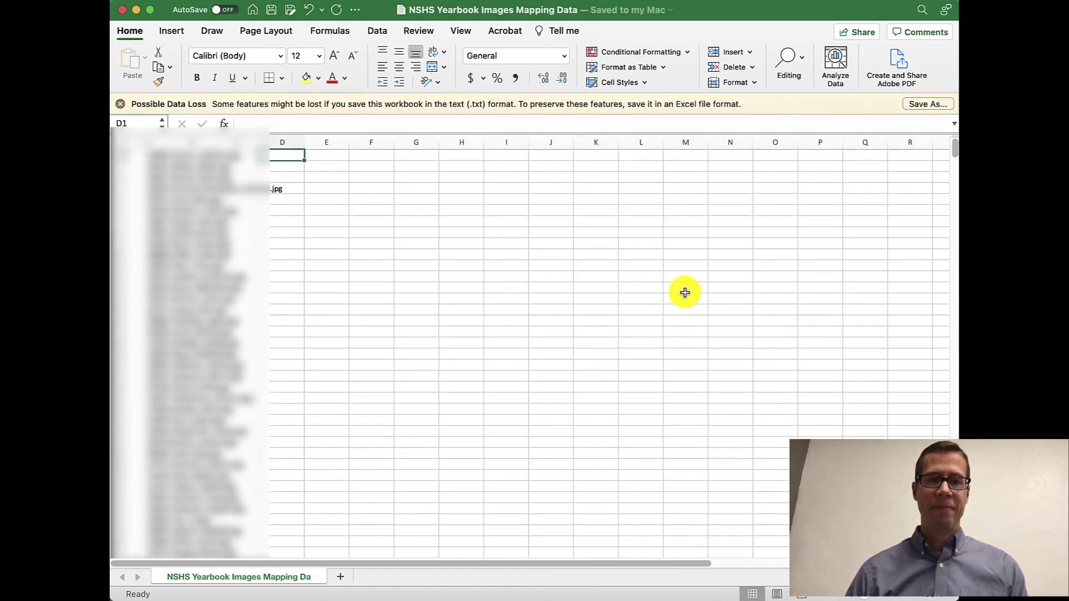
pyautogui.click(120, 105)
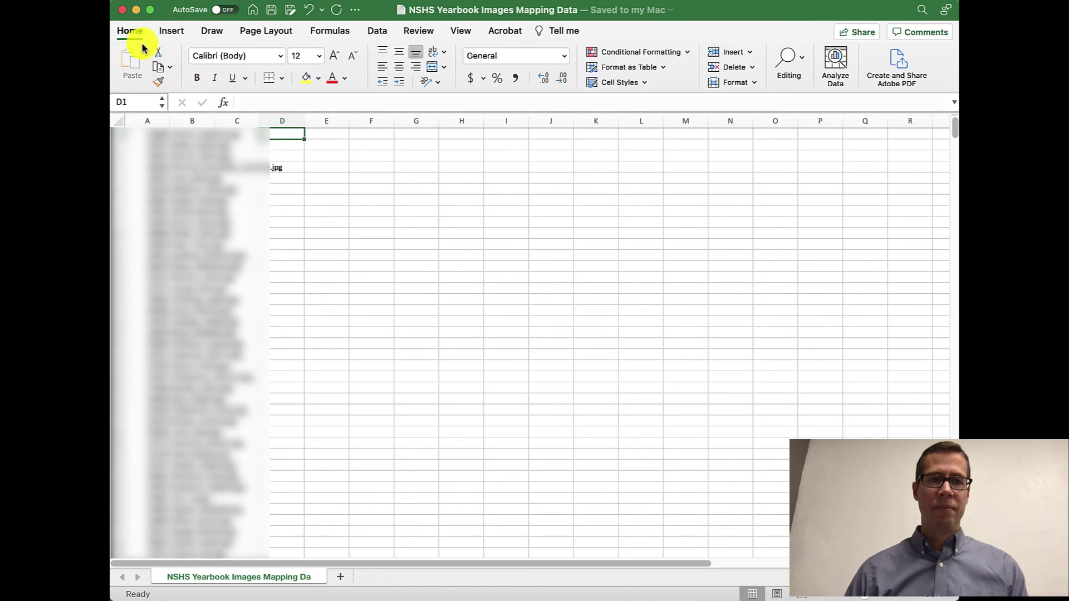
# Close Excel and rename NSHS Yearbook Images Mapping Data.txt to map.txt in Finder
pyautogui.click(122, 11)
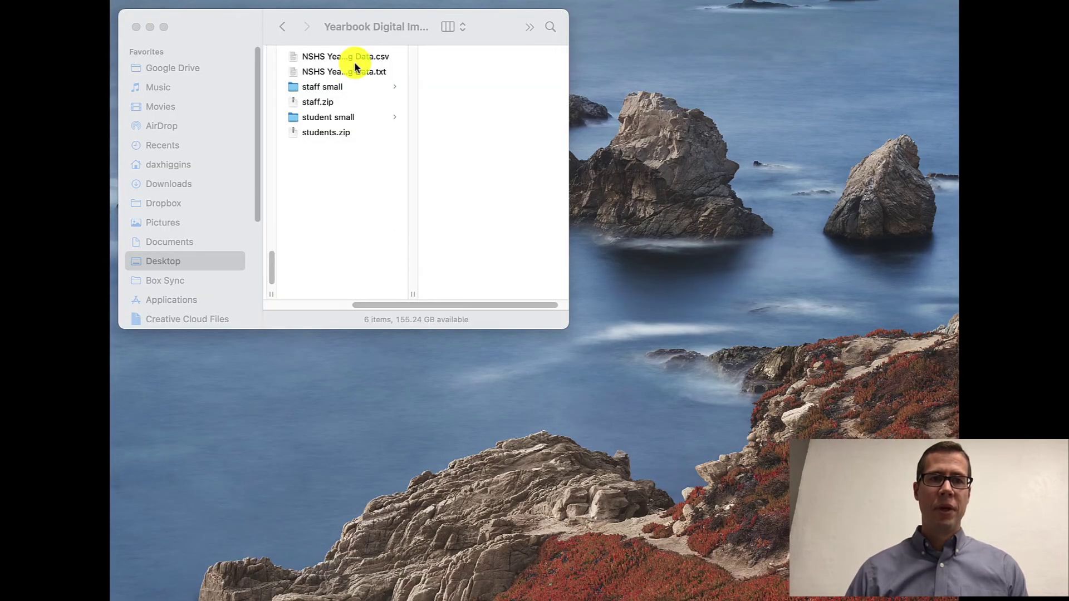
pyautogui.click(340, 25)
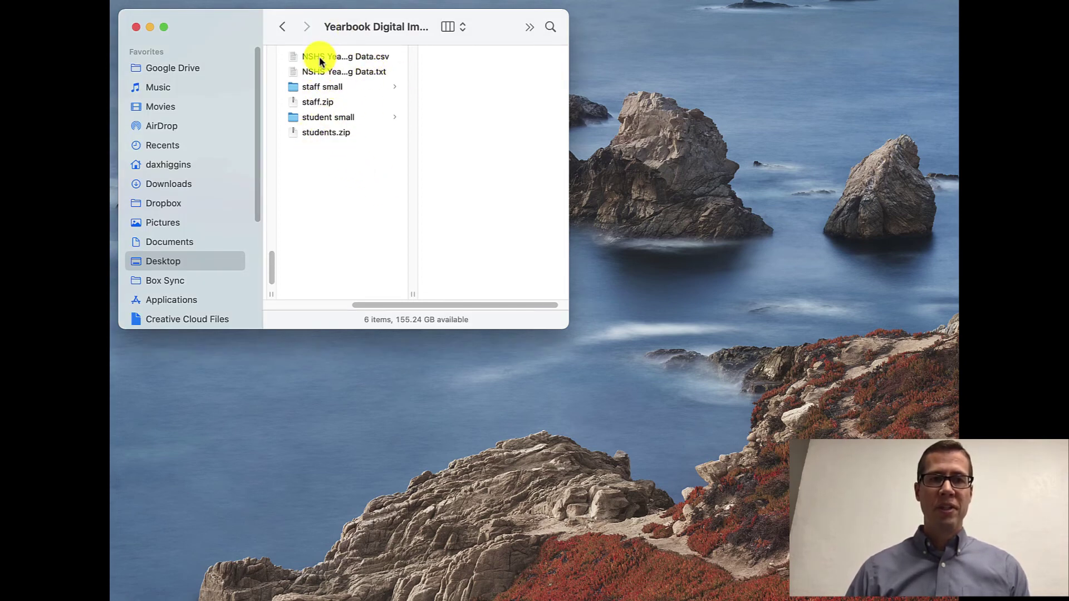
pyautogui.click(354, 73)
pyautogui.click(347, 73)
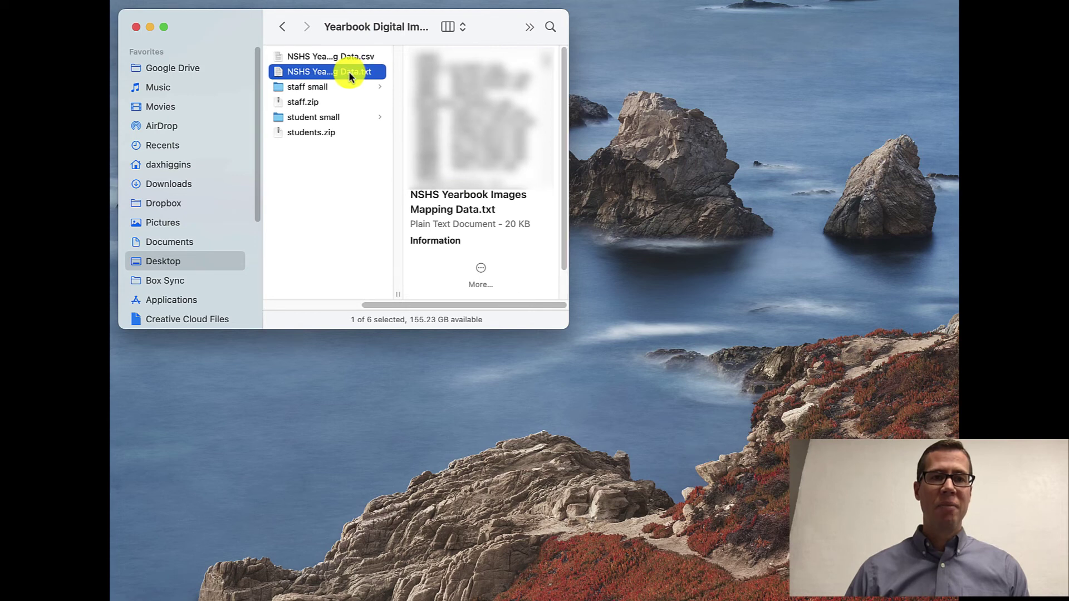
pyautogui.click(311, 73)
pyautogui.moveTo(290, 72); pyautogui.dragTo(319, 92)
pyautogui.write('map.txt')
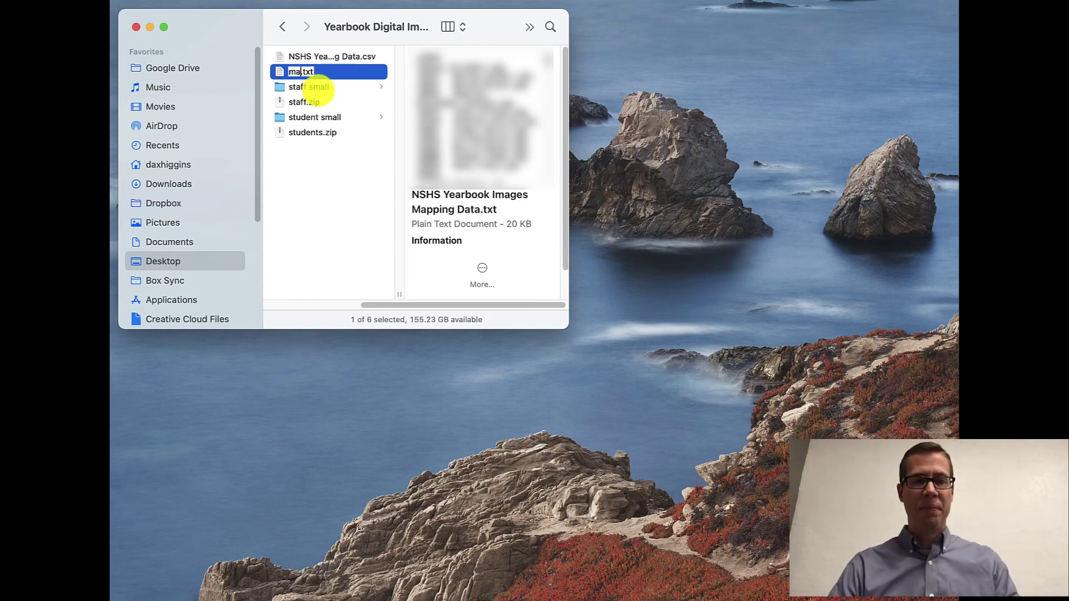
pyautogui.press('Return')
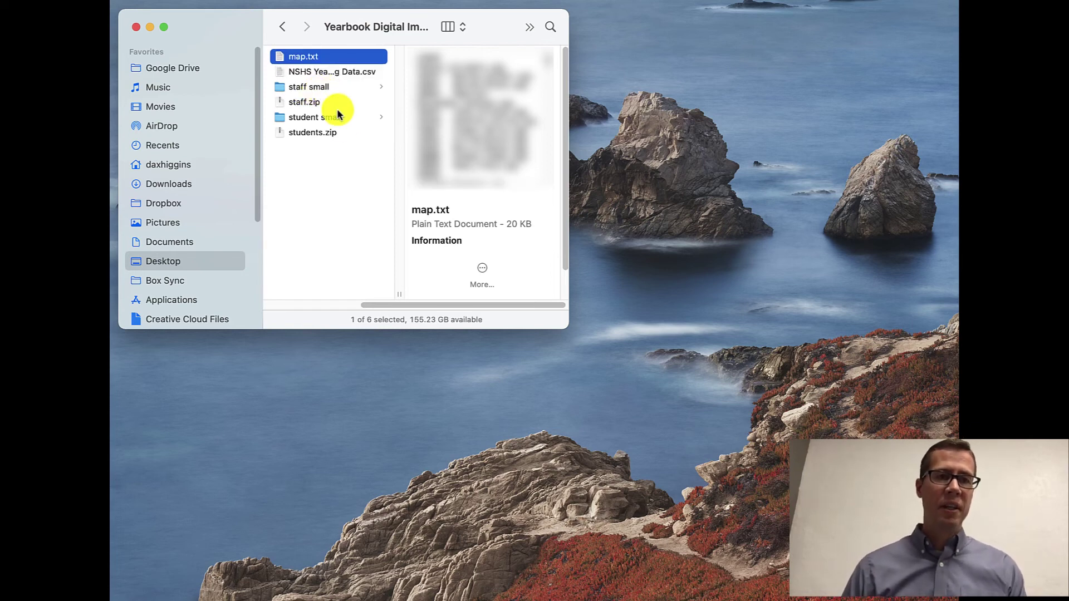
pyautogui.click(345, 156)
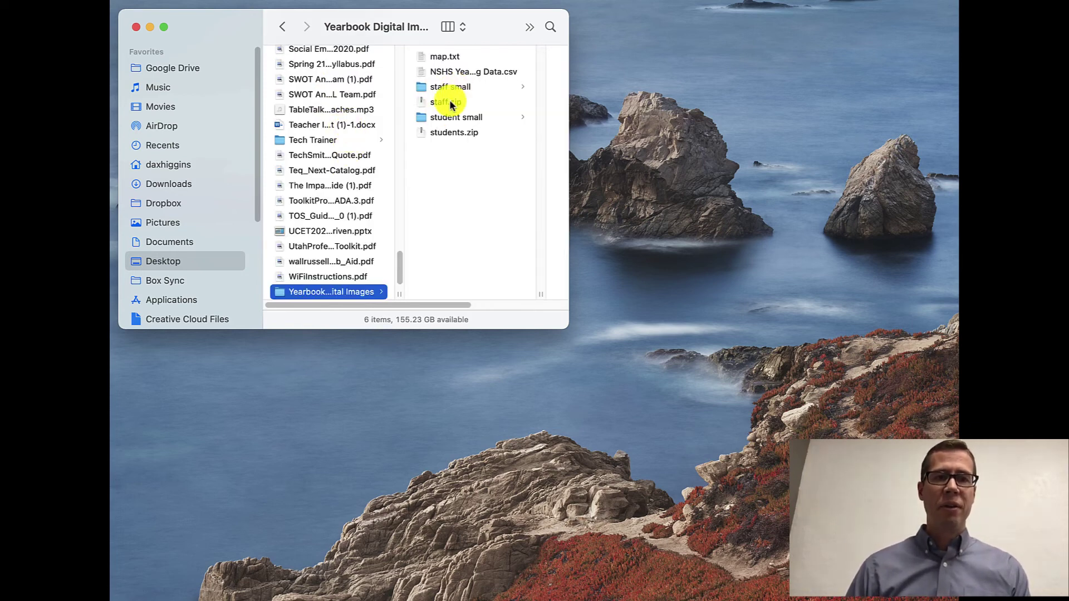
pyautogui.moveTo(421, 306); pyautogui.dragTo(504, 305)
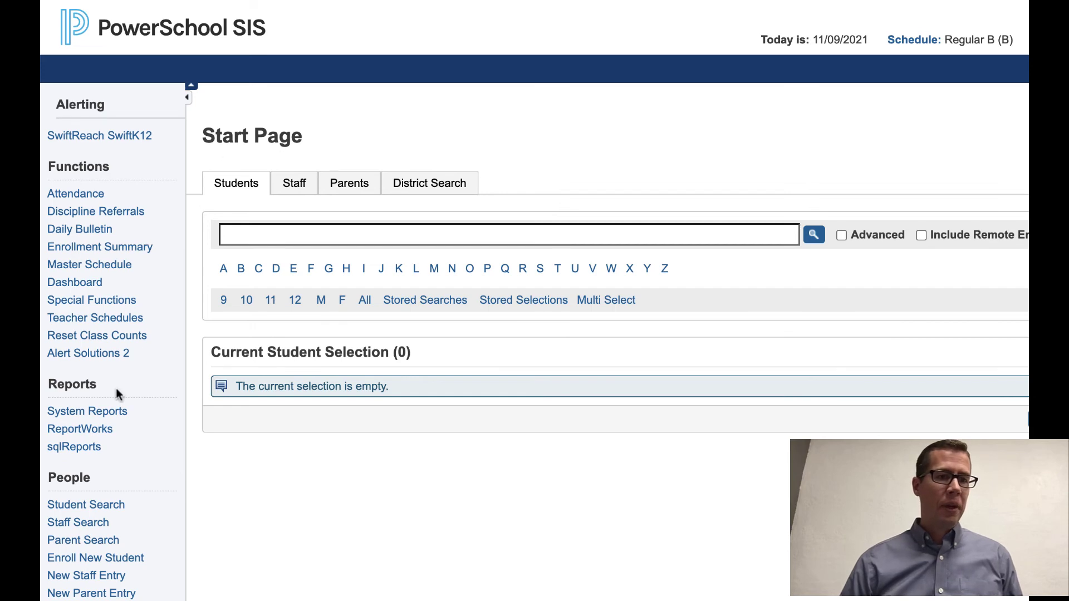
# Go to System Administrator > Photo Management > Import Photos
pyautogui.scroll(-2, 120, 406)
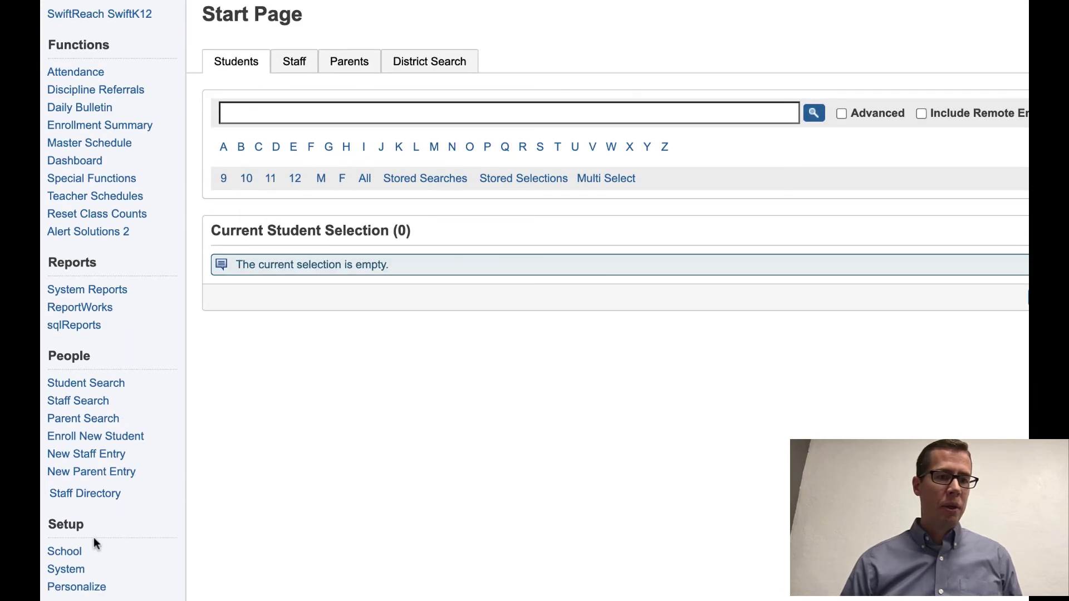
pyautogui.click(74, 572)
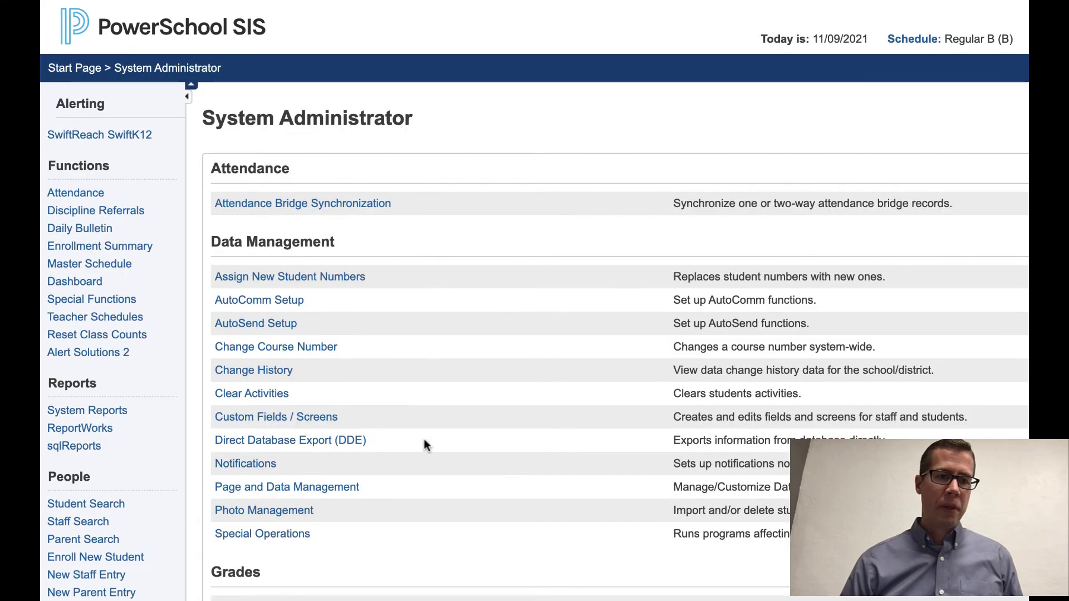
pyautogui.scroll(-5, 426, 440)
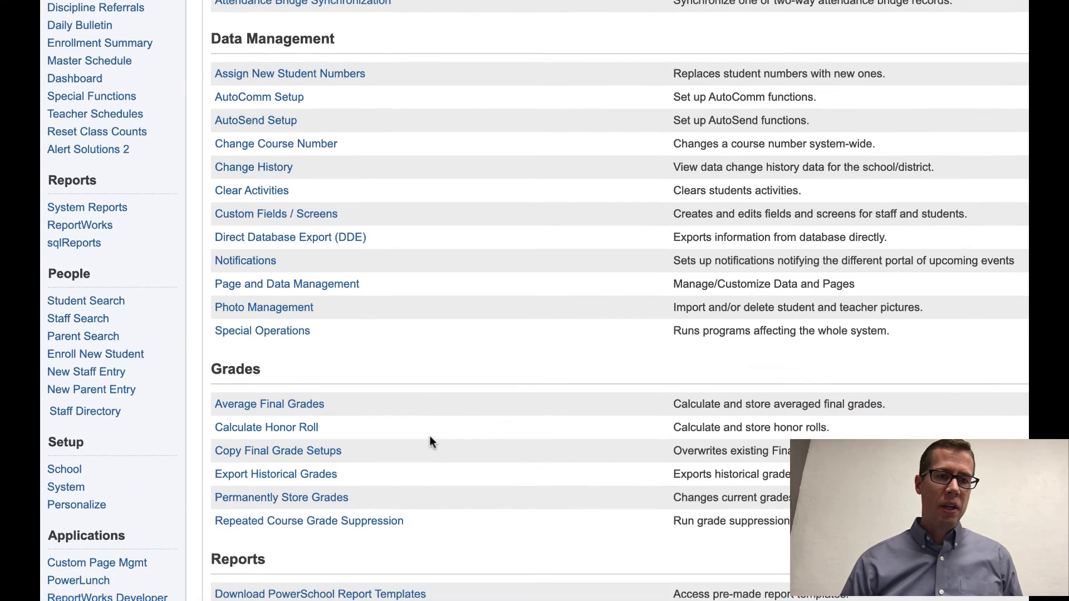
pyautogui.scroll(5, 429, 436)
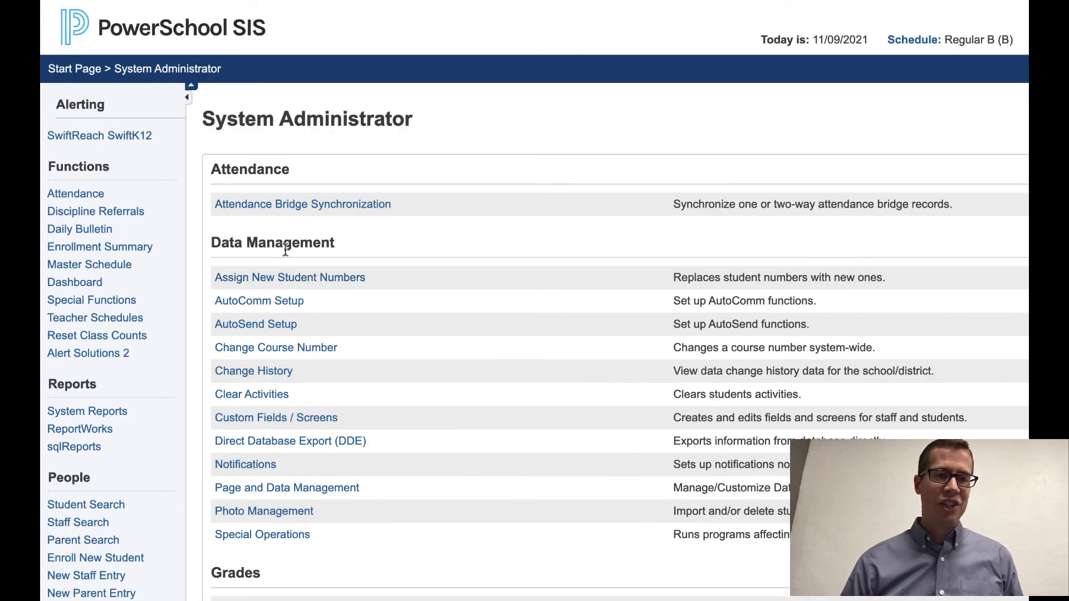
pyautogui.click(295, 515)
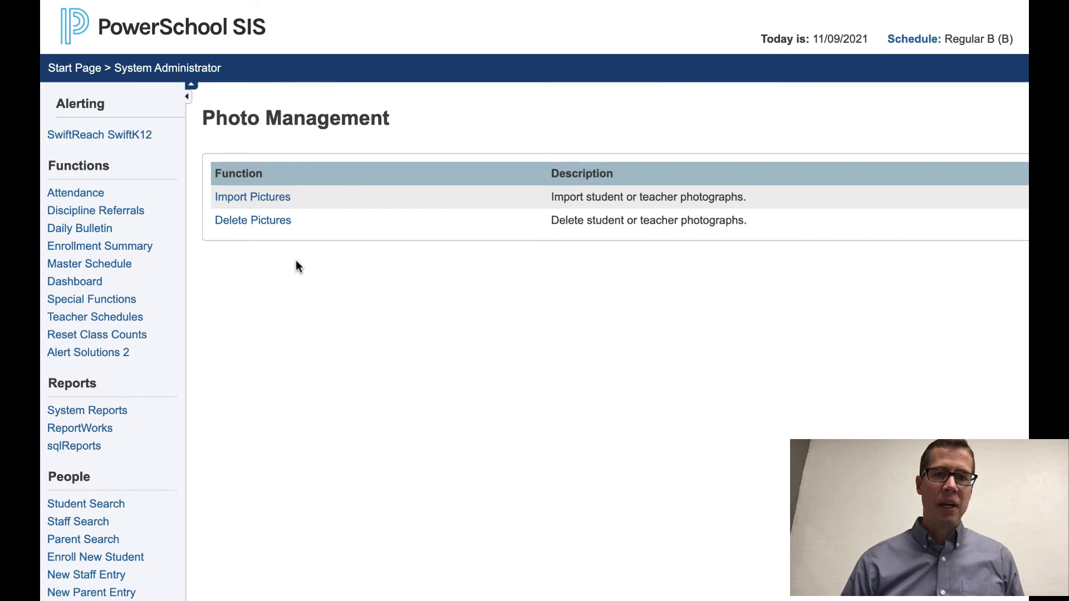
pyautogui.click(276, 198)
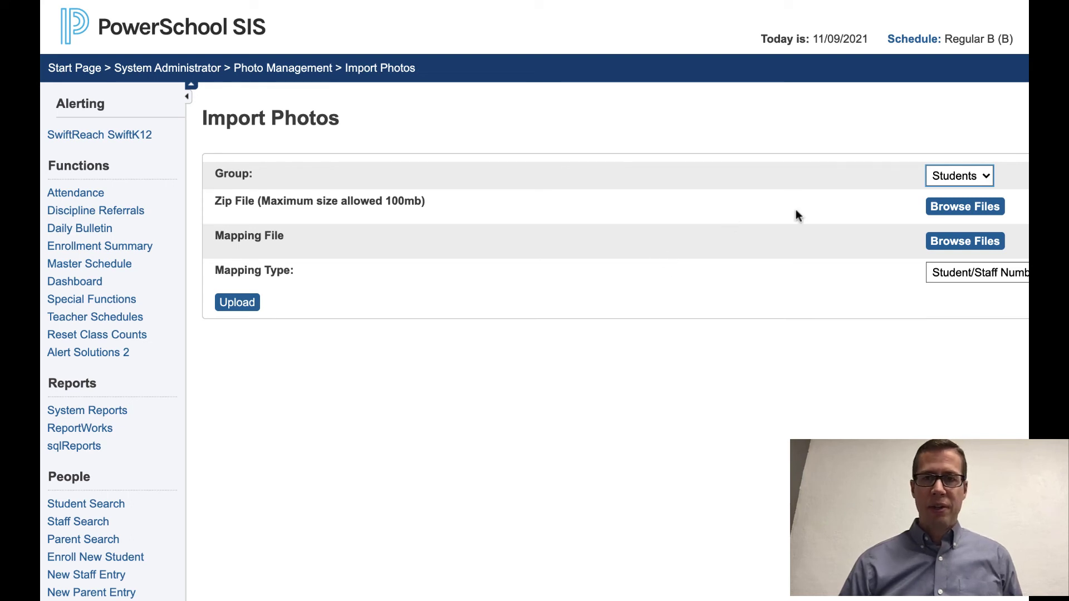
# Keep the import group as Students and attach students.zip as the photo zip file
pyautogui.click(956, 177)
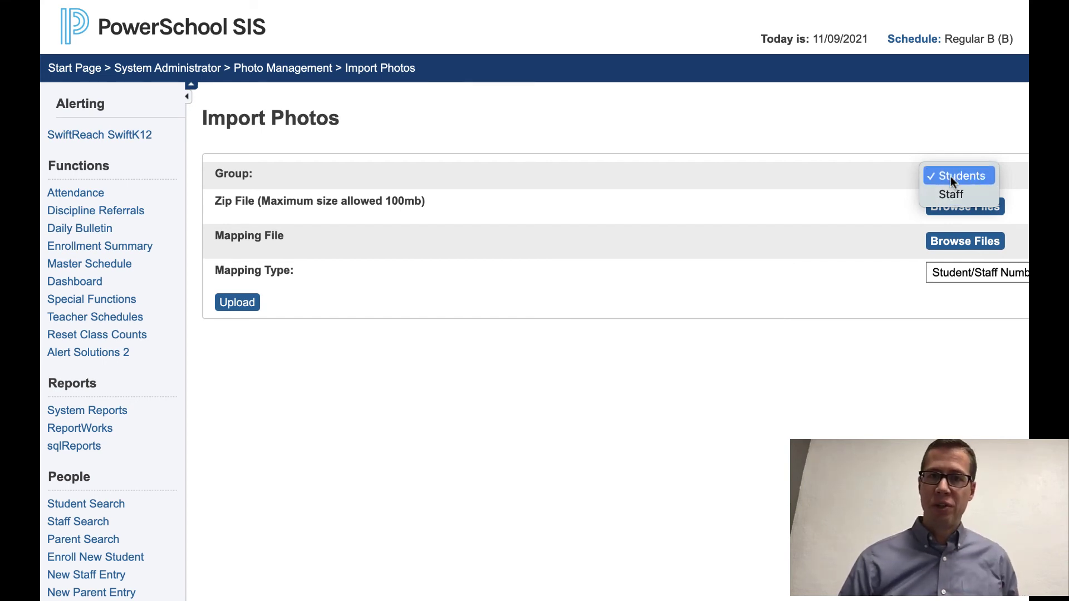
pyautogui.click(880, 198)
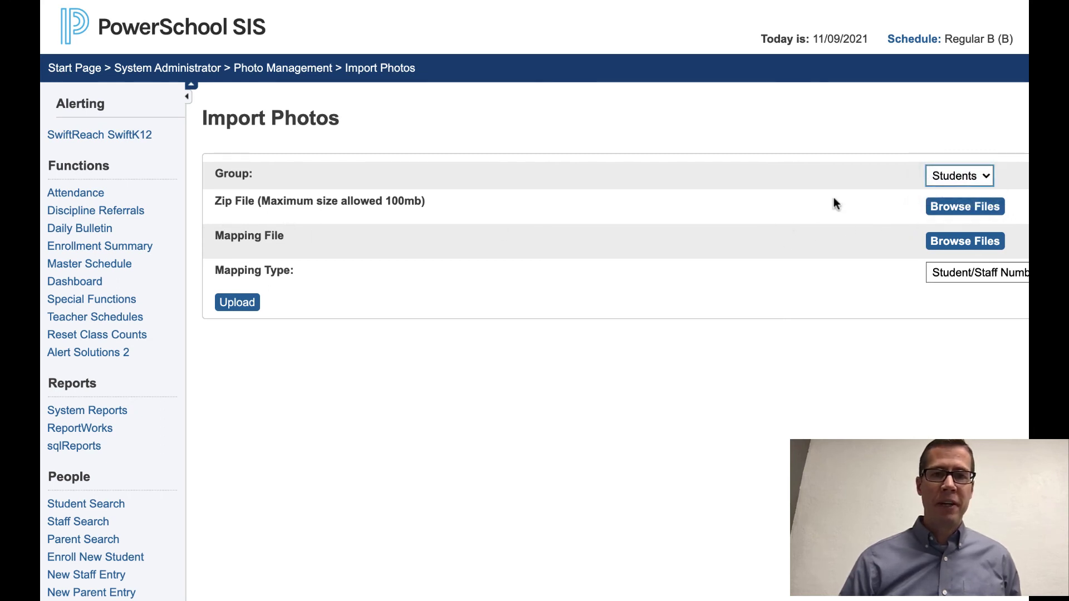
pyautogui.click(957, 216)
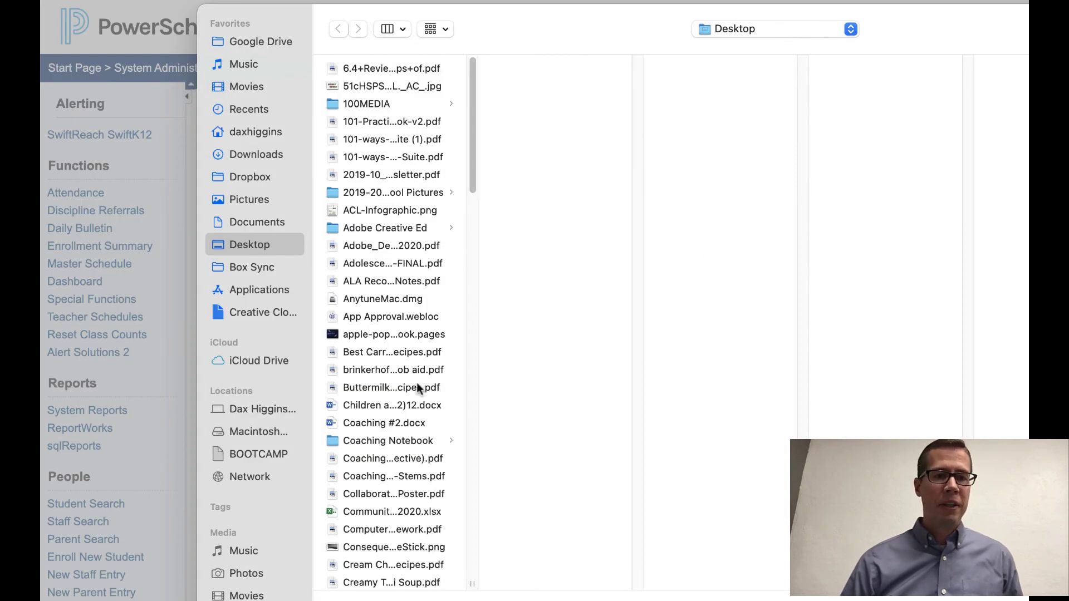
pyautogui.press('y')
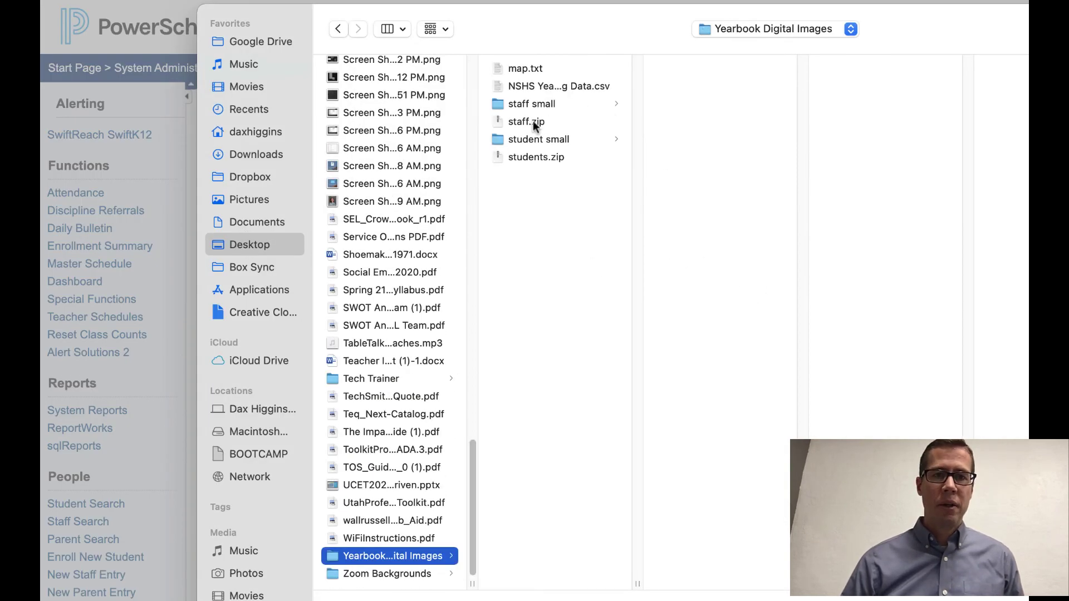
pyautogui.click(523, 157)
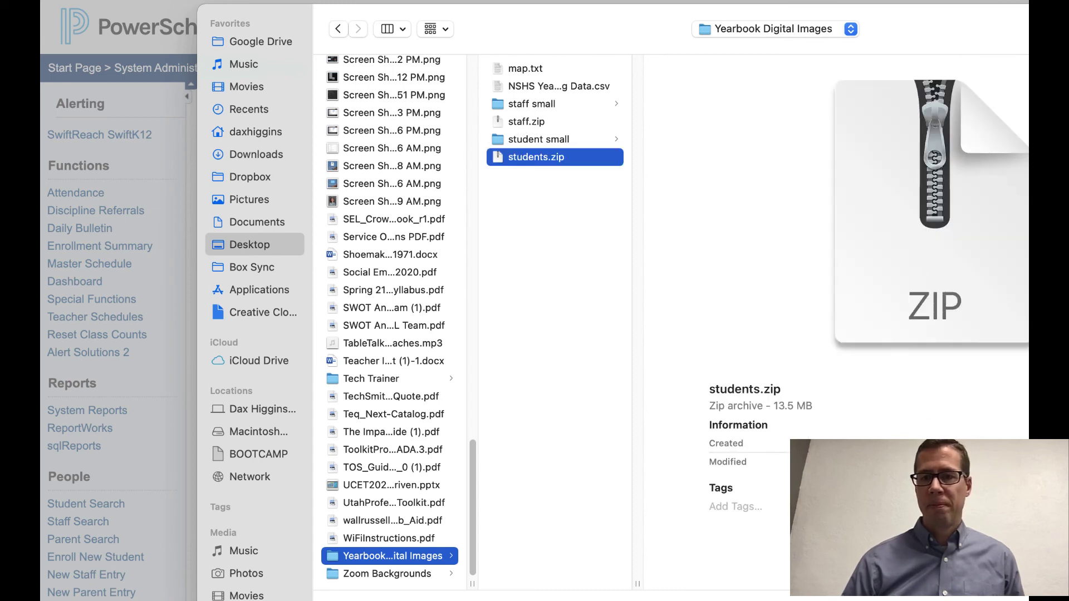
pyautogui.press('Return')
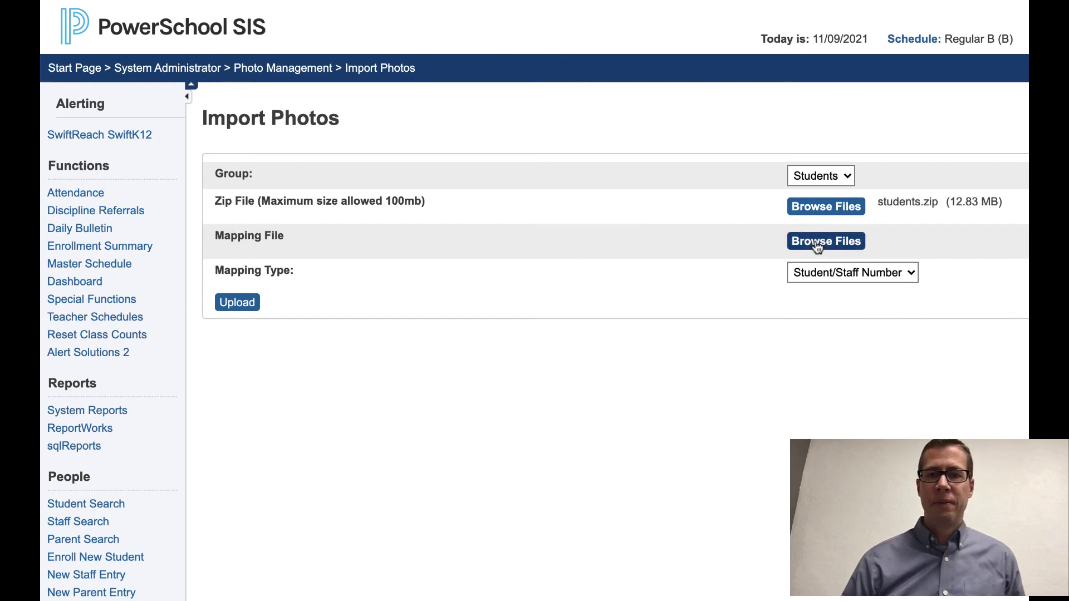
# Attach map.txt as the mapping file, keeping Student/Staff Number as the mapping type
pyautogui.click(816, 247)
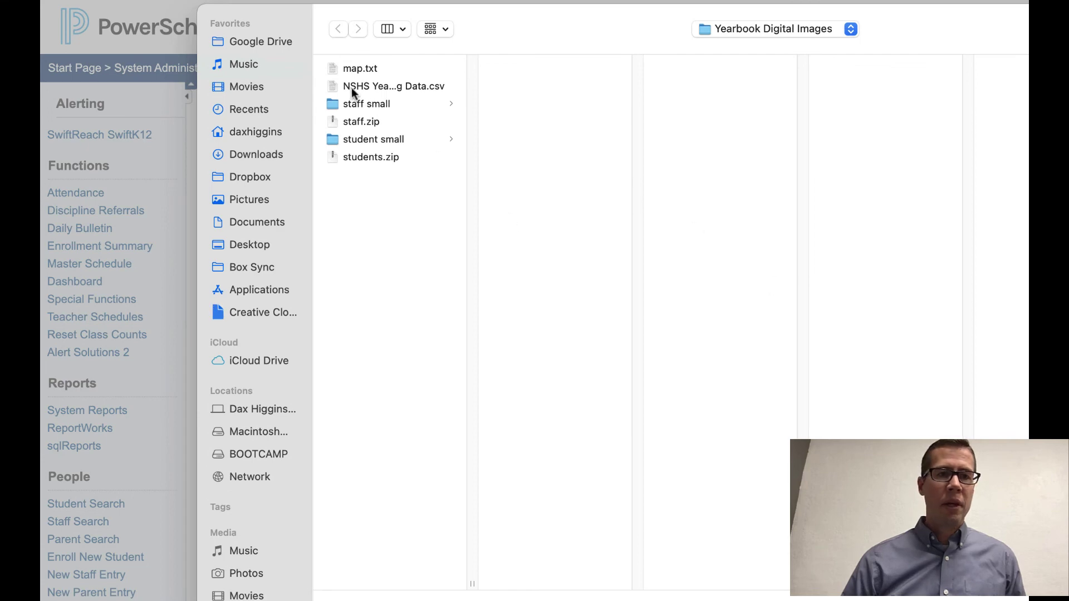
pyautogui.click(352, 69)
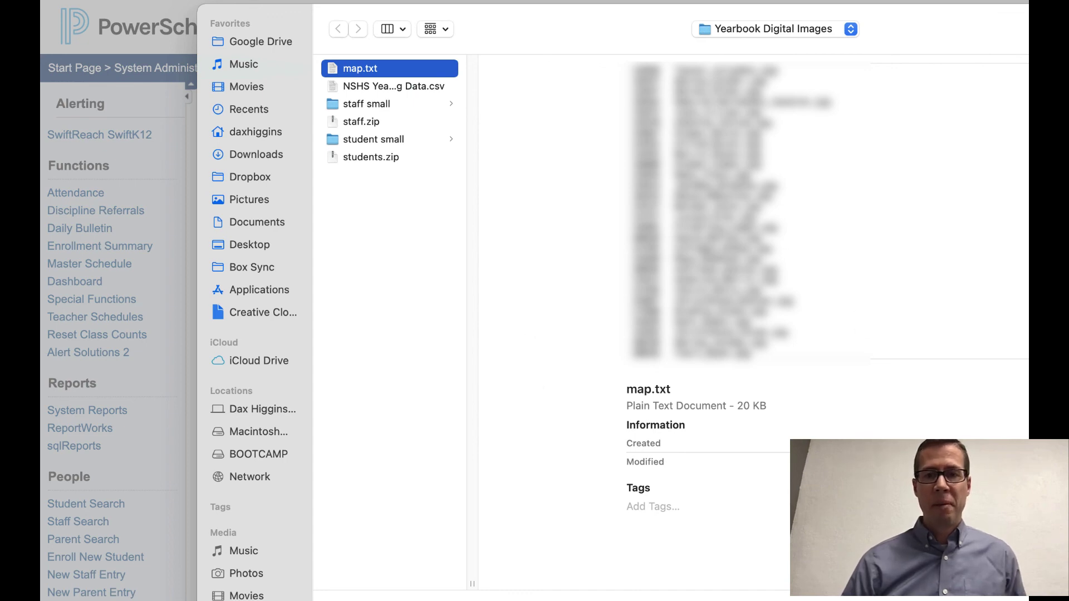
pyautogui.press('Return')
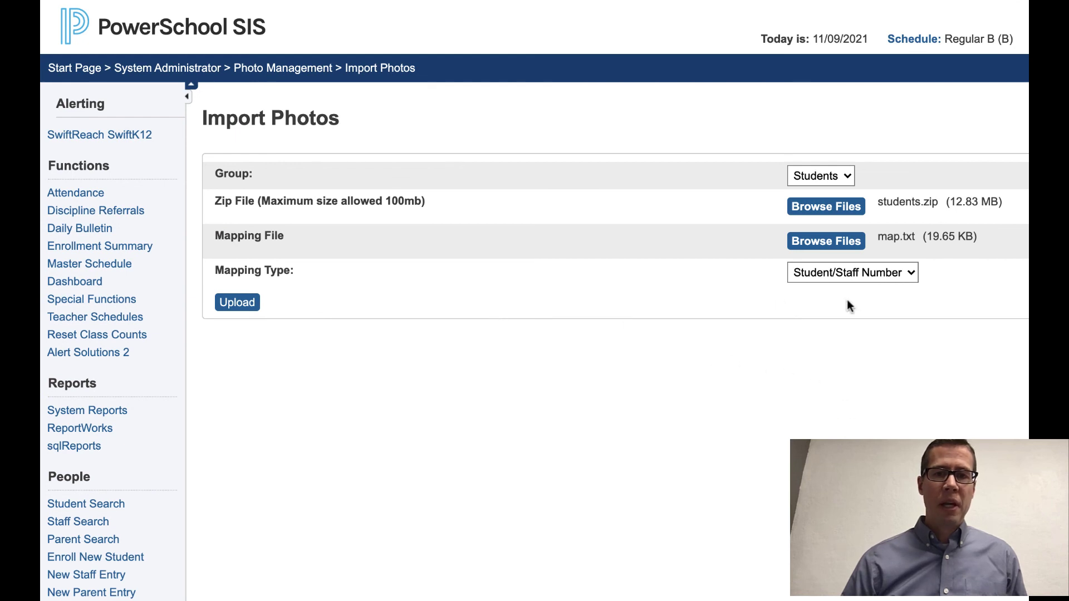
pyautogui.click(869, 273)
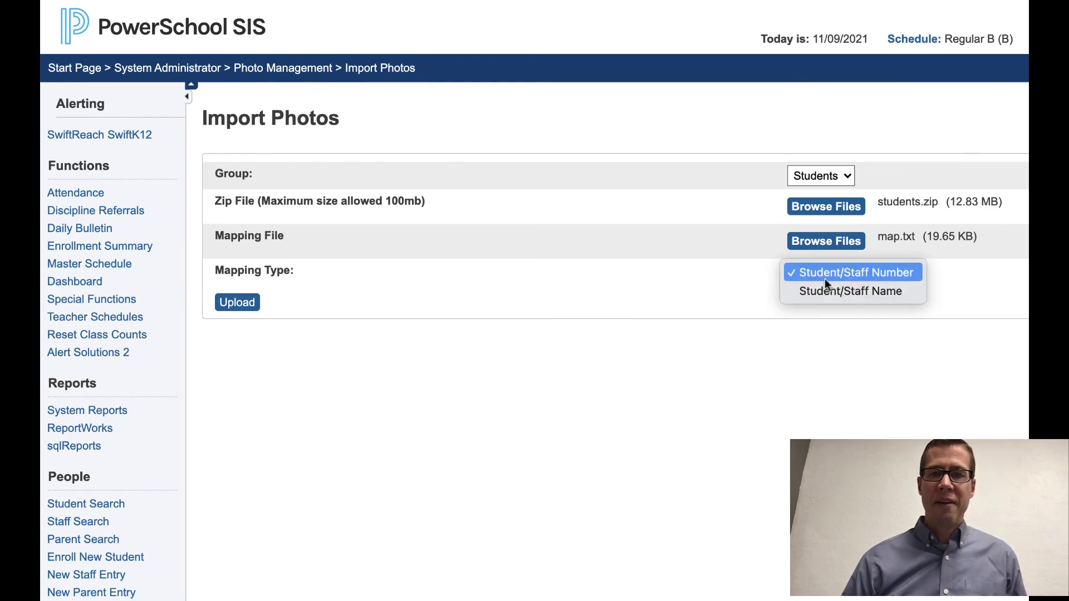
pyautogui.click(727, 281)
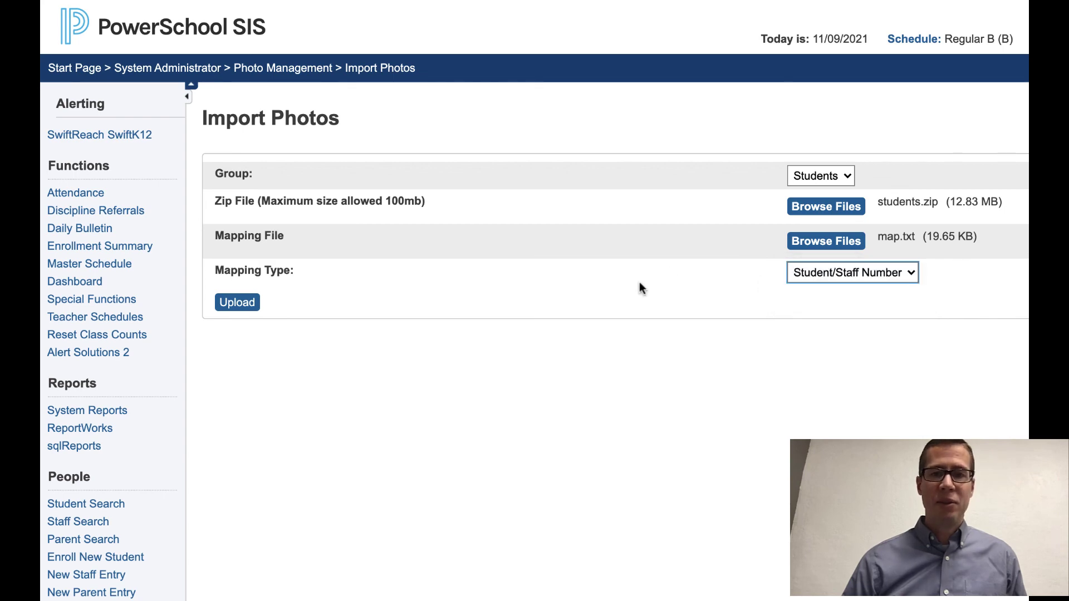
# Upload the photo archive and map file, importing 739 student photos with one failure (image 14177)
pyautogui.click(236, 303)
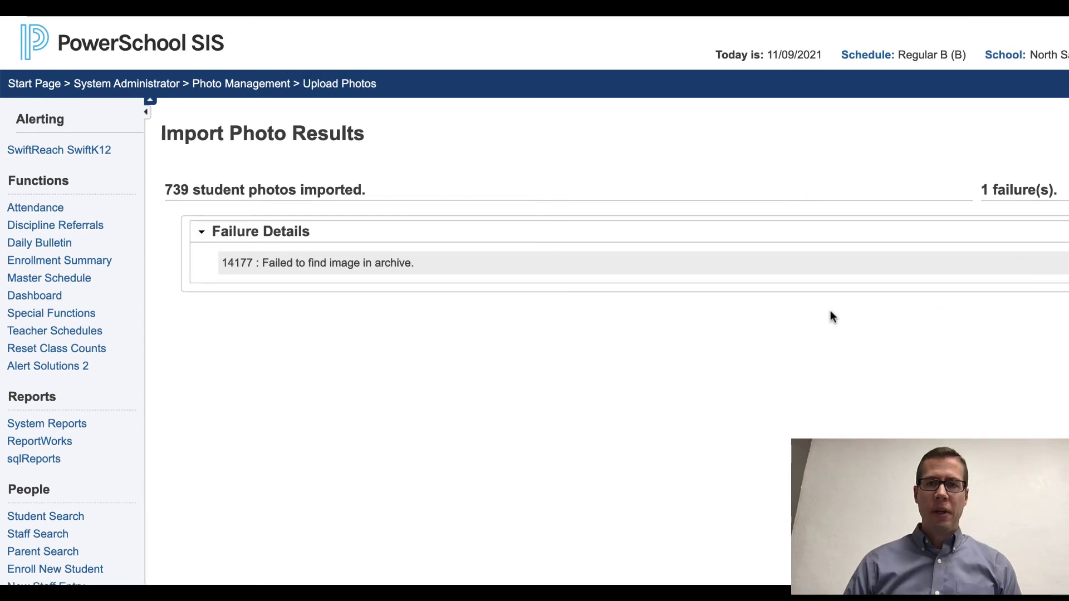